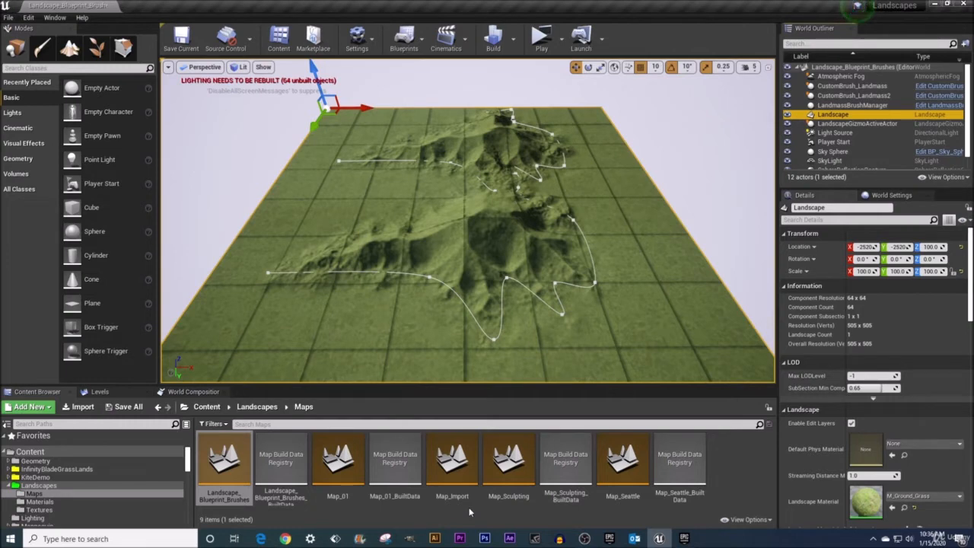
Switch to the Epic Games Launcher and try to add Infinity Blade: Grass Lands to the Landscapes project.
left_click(683, 539)
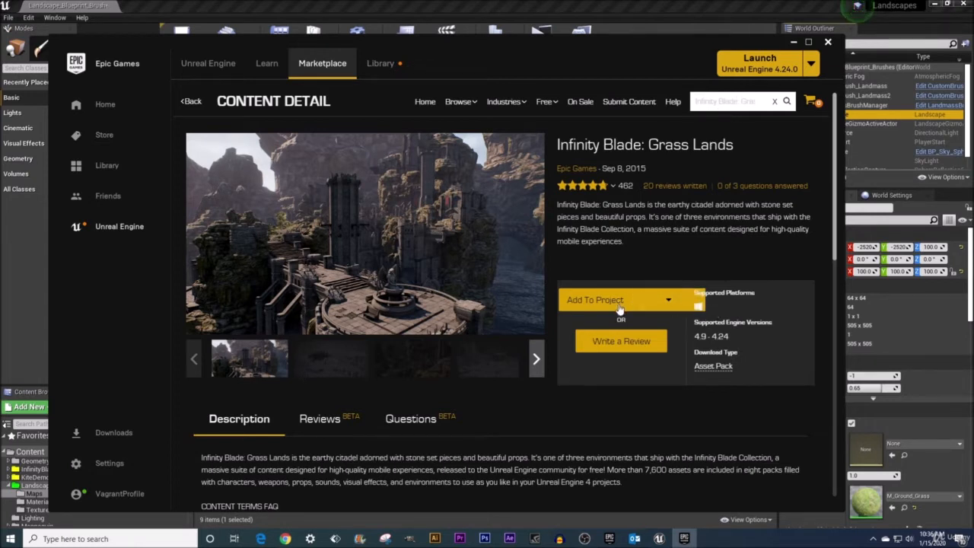
left_click(596, 301)
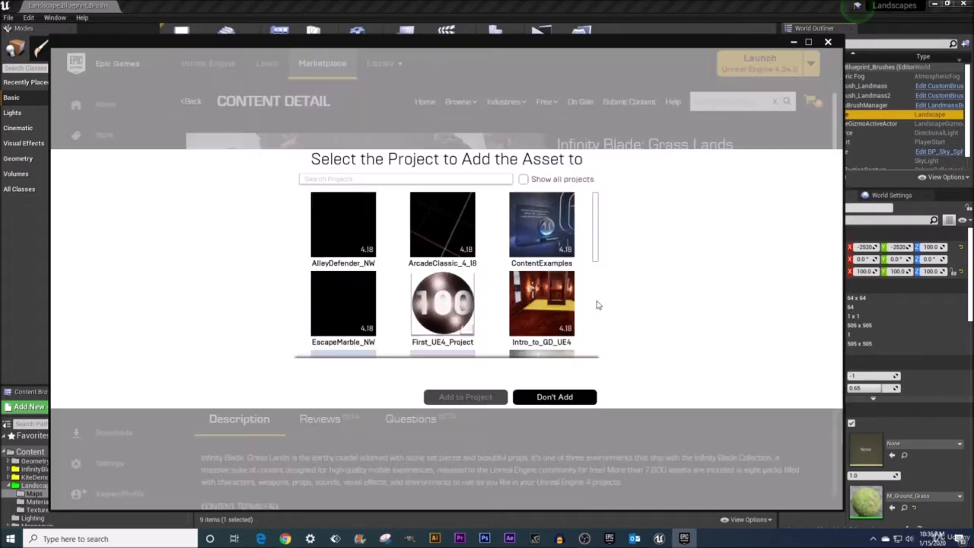
left_click_drag(599, 239, 600, 279)
left_click(443, 255)
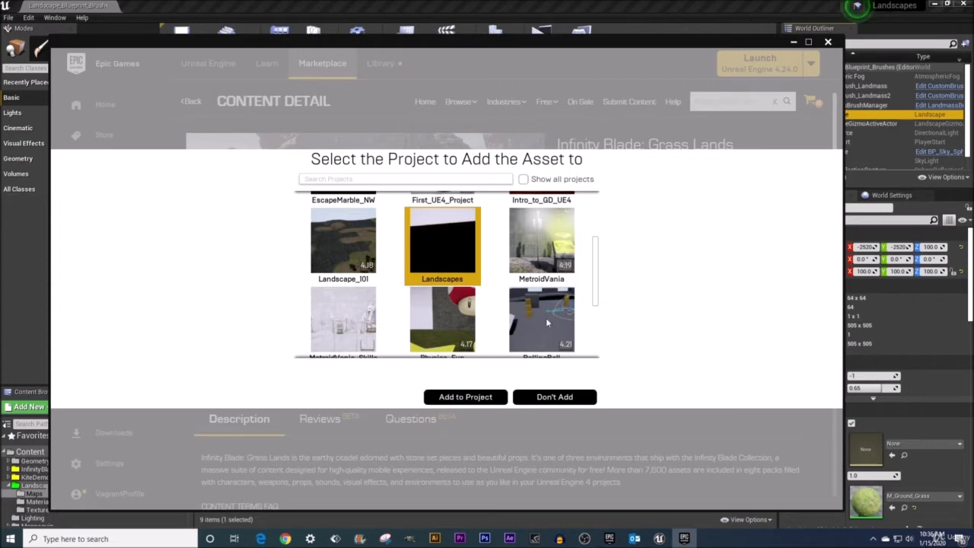
left_click(545, 400)
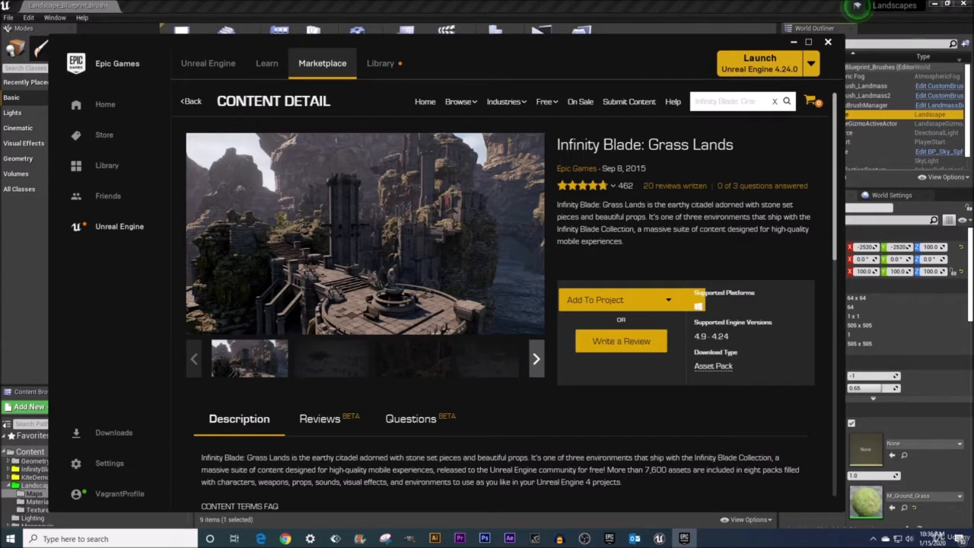
Check the option for showing all projects in the asset pack's project picker, then close the picker without adding the pack.
left_click(596, 302)
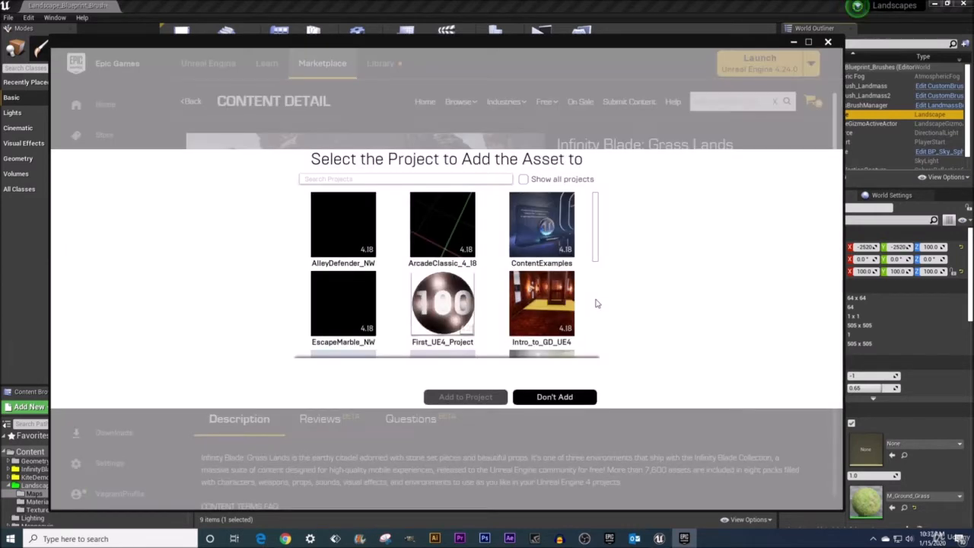
left_click(523, 179)
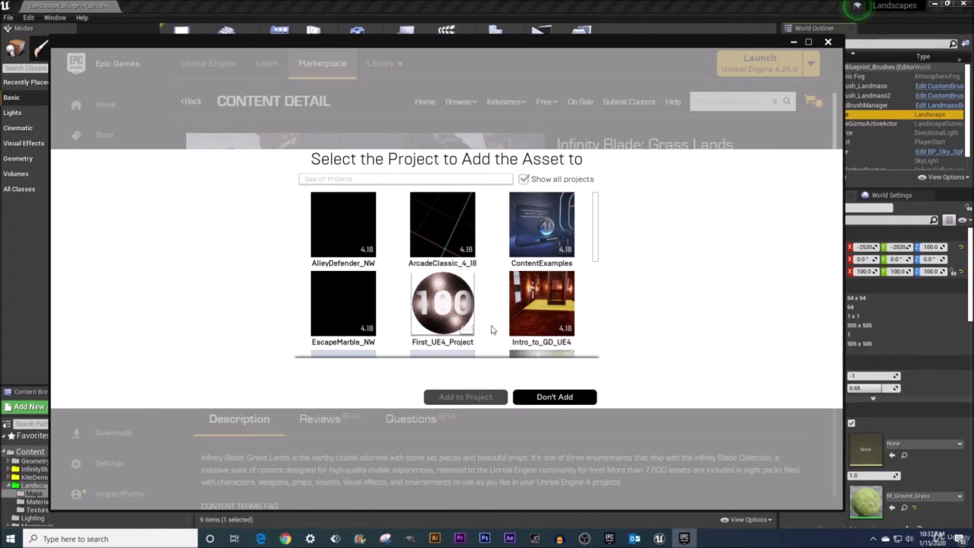
left_click(523, 179)
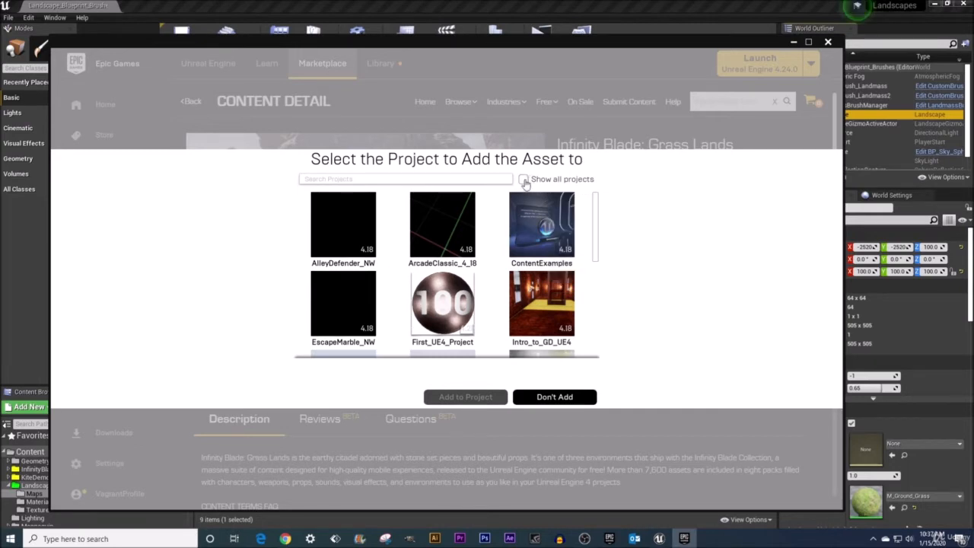
left_click(550, 397)
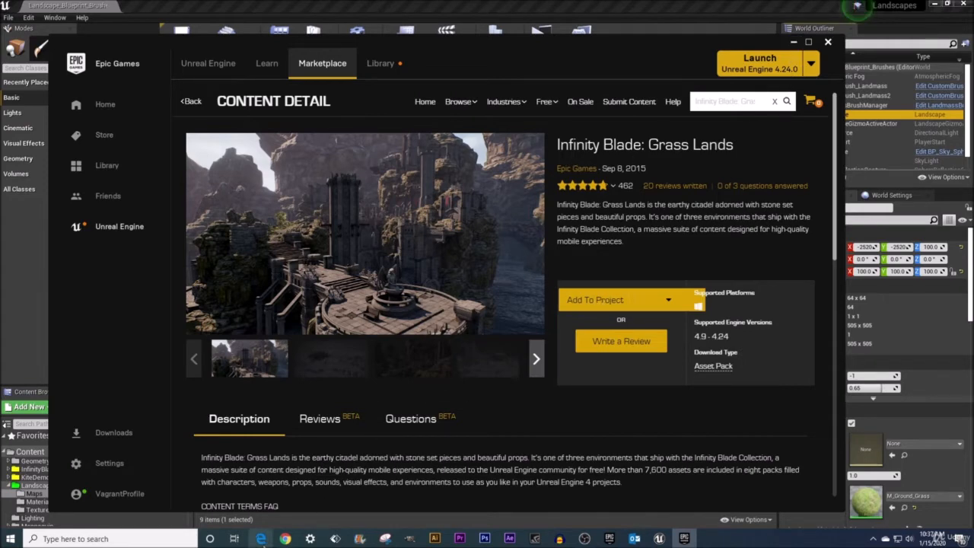
Switch to the Material #2 document in Chrome and review the asset packs required for the project's textures.
left_click(285, 539)
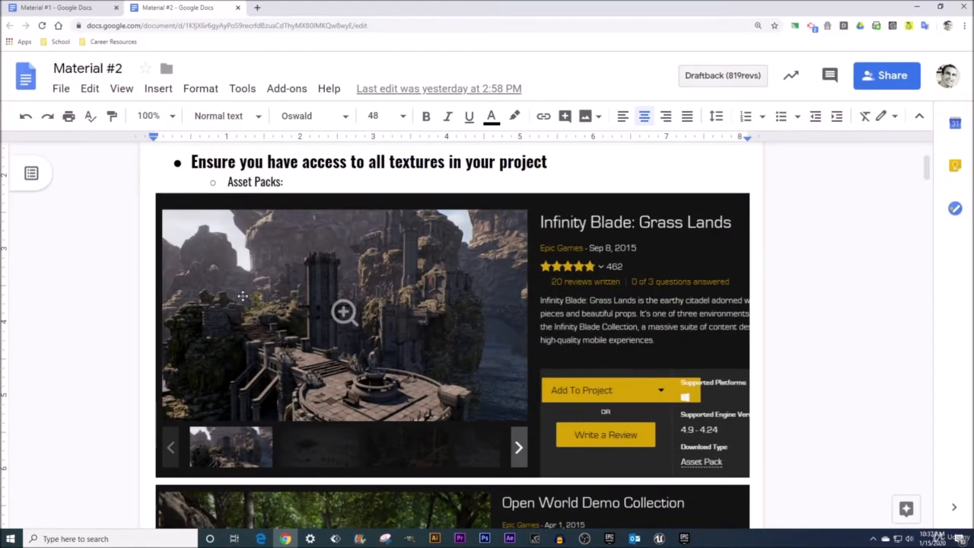
scroll(109, 359, "down", 3)
scroll(109, 358, "down", 1)
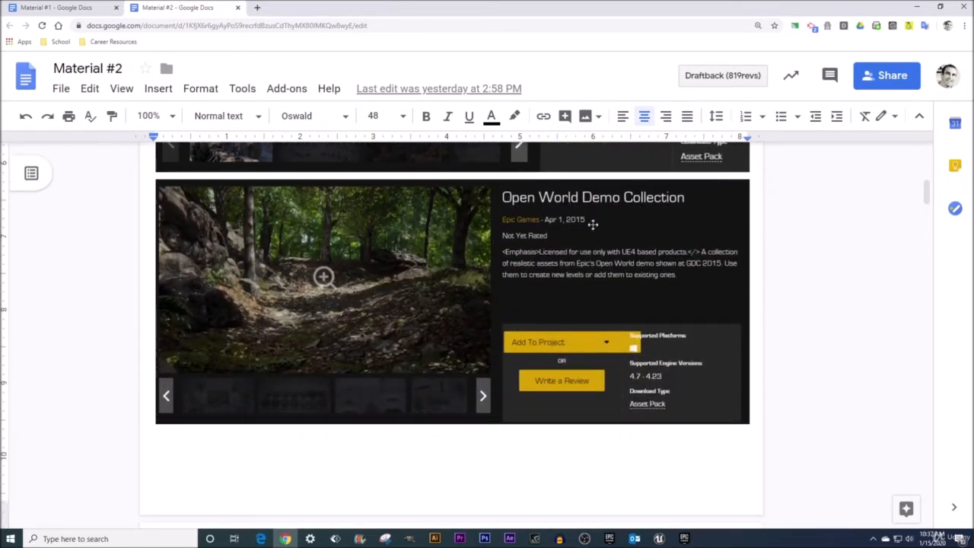
scroll(298, 301, "down", 3)
scroll(297, 301, "down", 1)
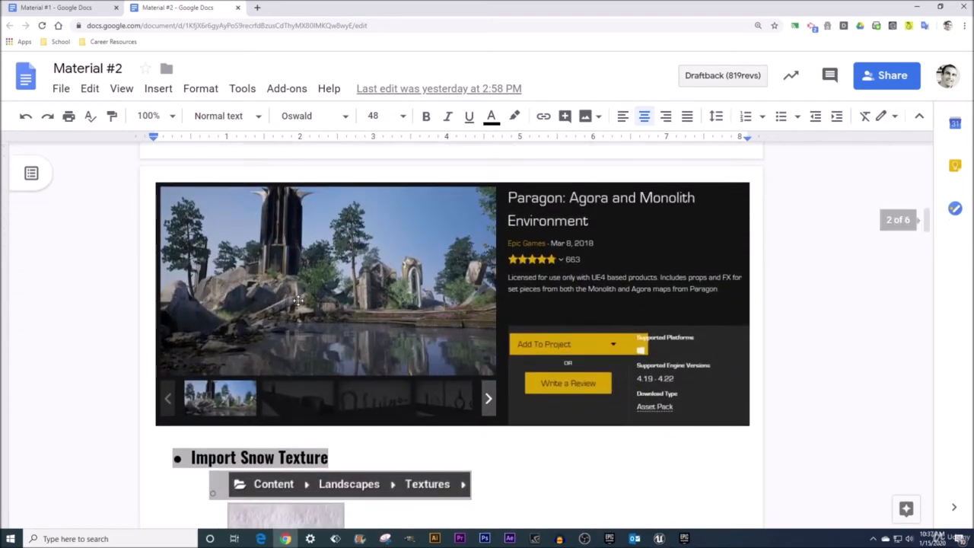
scroll(566, 297, "up", 1)
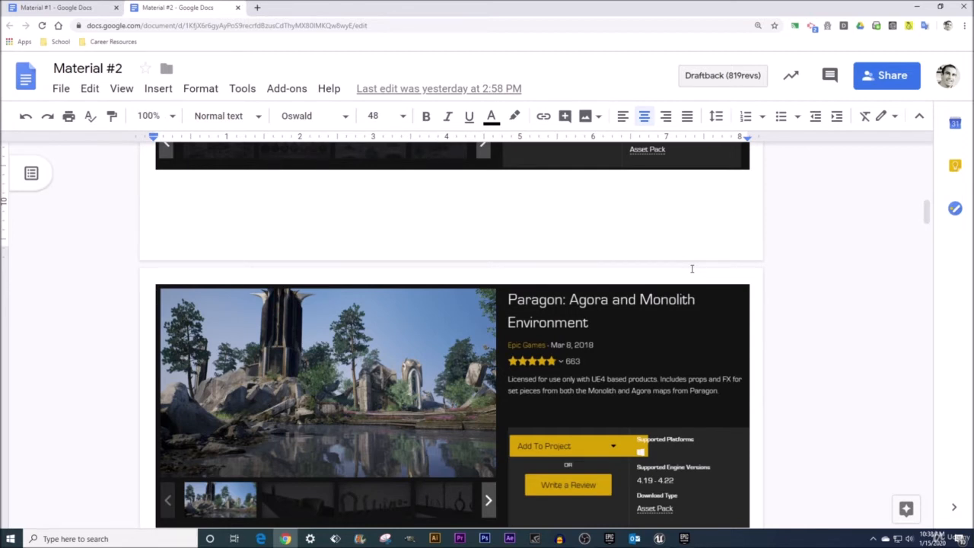
Return to the Unreal Editor by minimizing the browser and launcher, and enlarge the Content Browser area.
left_click(914, 8)
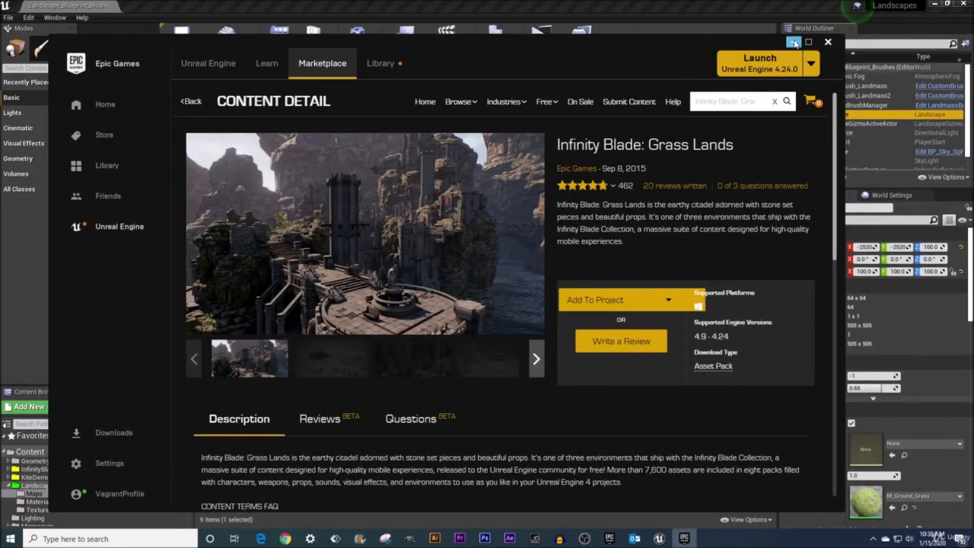
left_click(794, 42)
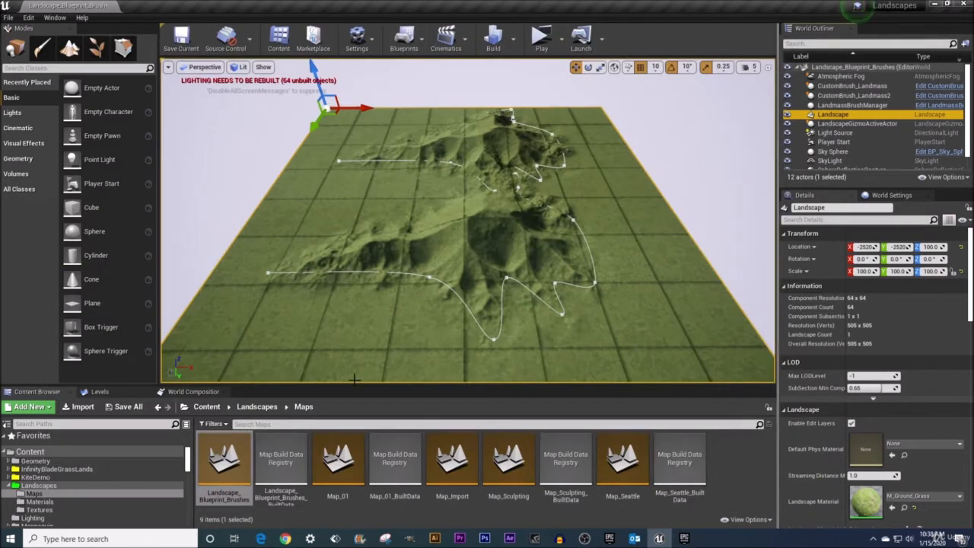
left_click_drag(354, 379, 316, 353)
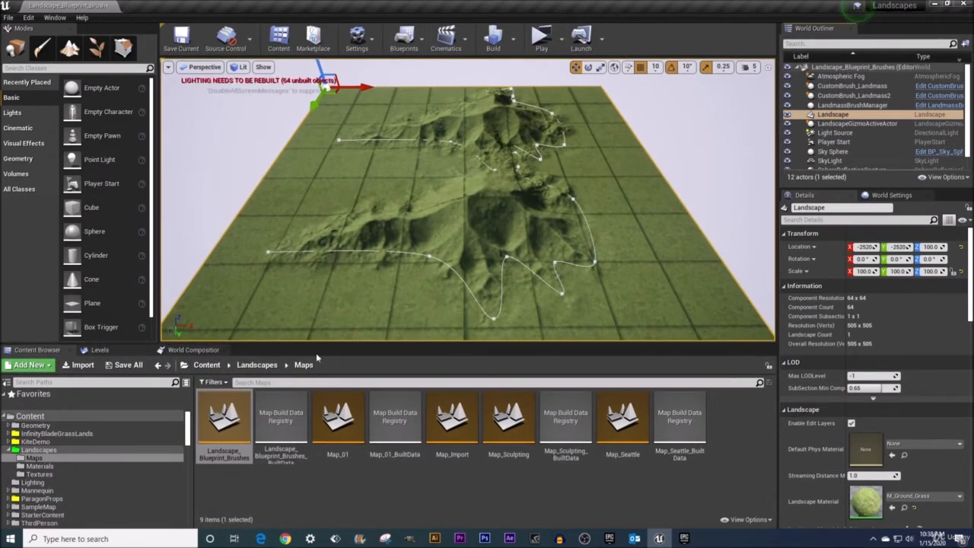
Toggle the Content Browser's sources panel off and back on.
left_click(6, 384)
left_click(6, 384)
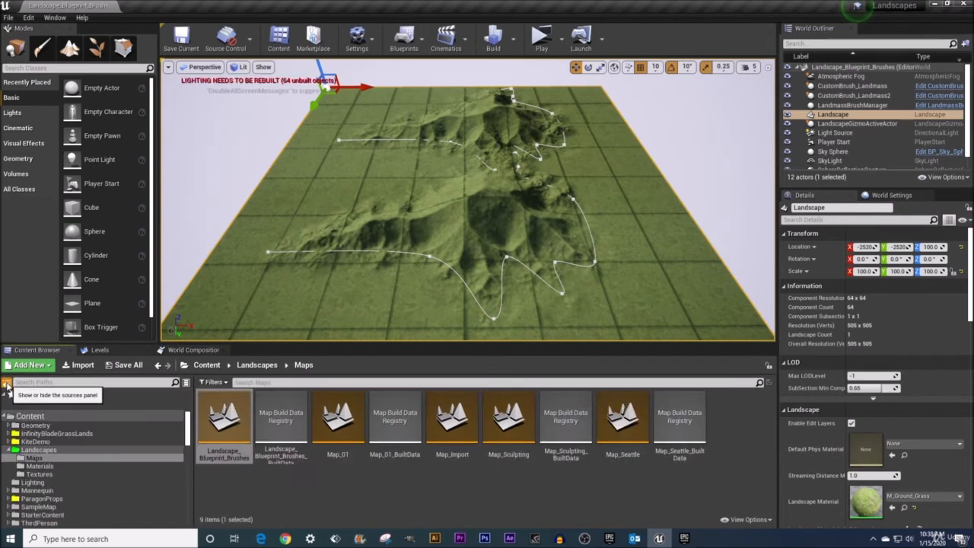
left_click(7, 384)
left_click(6, 385)
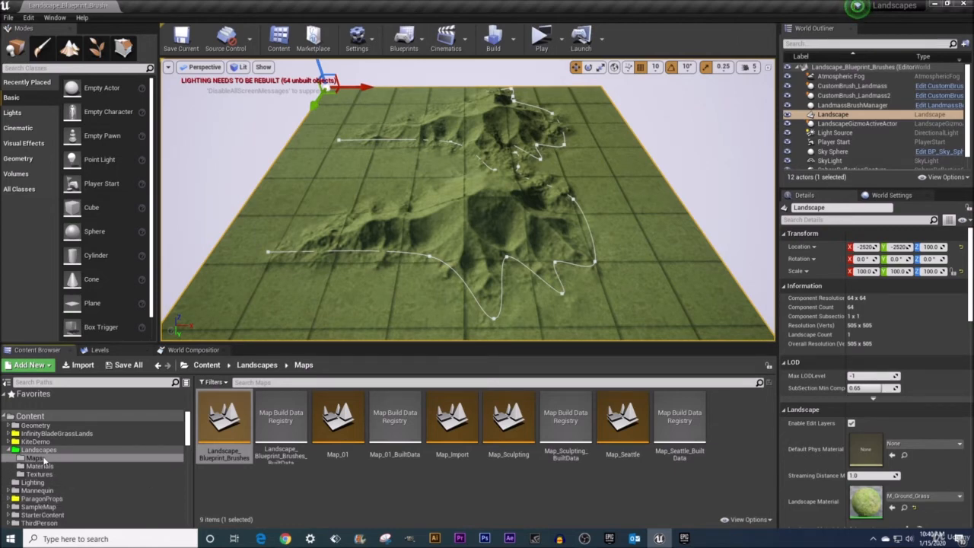
Create a new material named M_Material_Created in the Materials folder inside Landscapes.
left_click(42, 466)
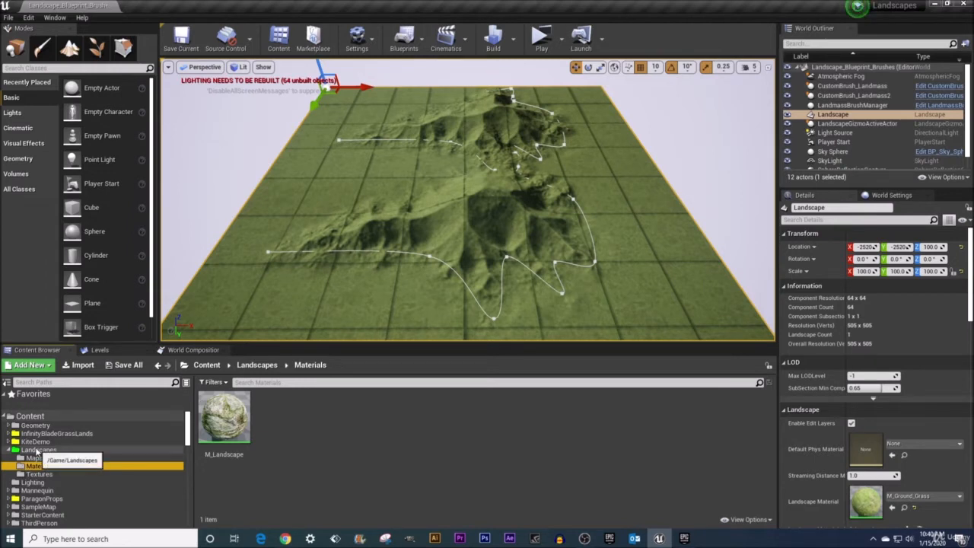
right_click(36, 452)
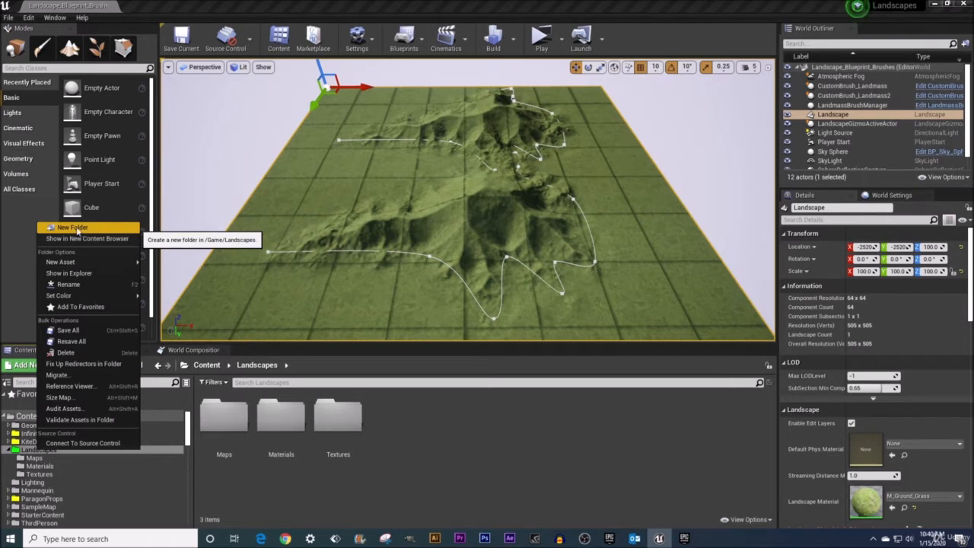
left_click(99, 467)
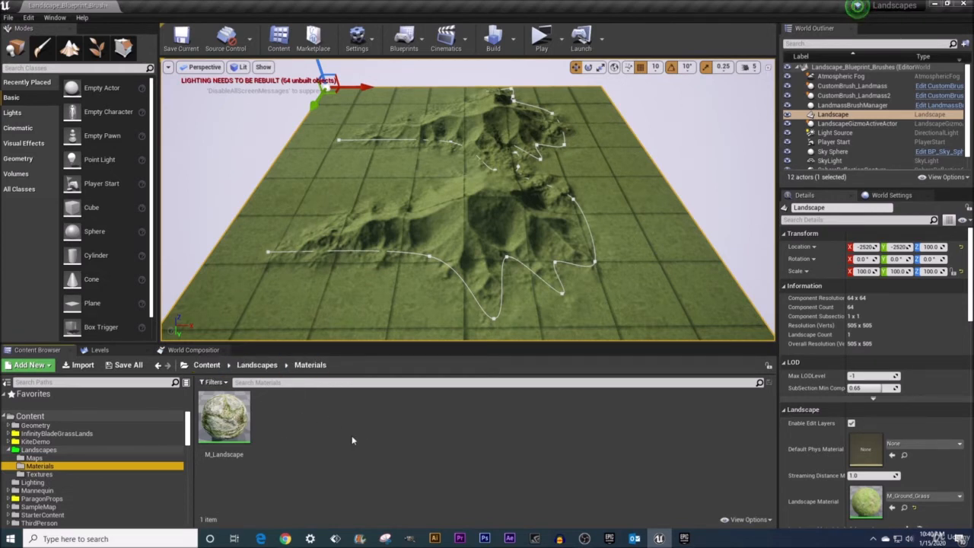
mouse_move(231, 432)
right_click(296, 444)
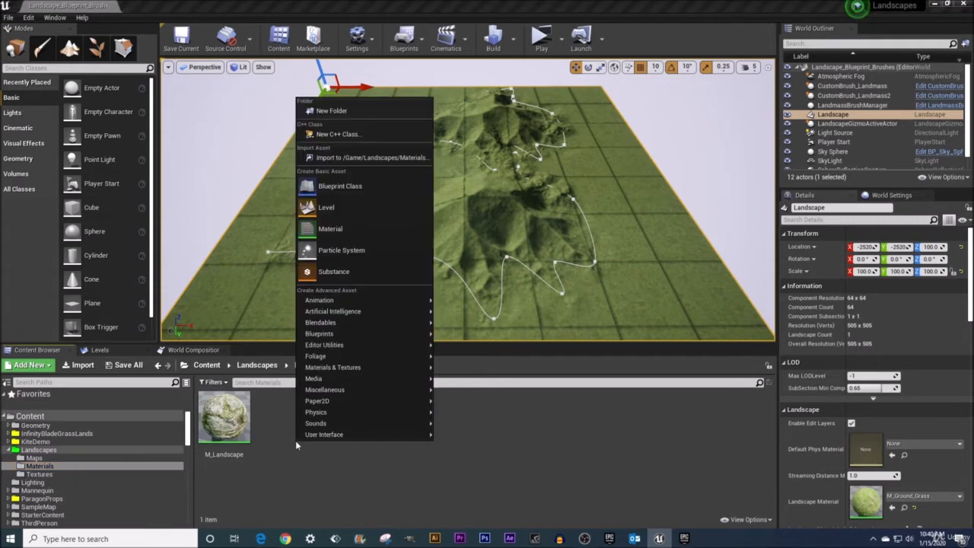
left_click(343, 228)
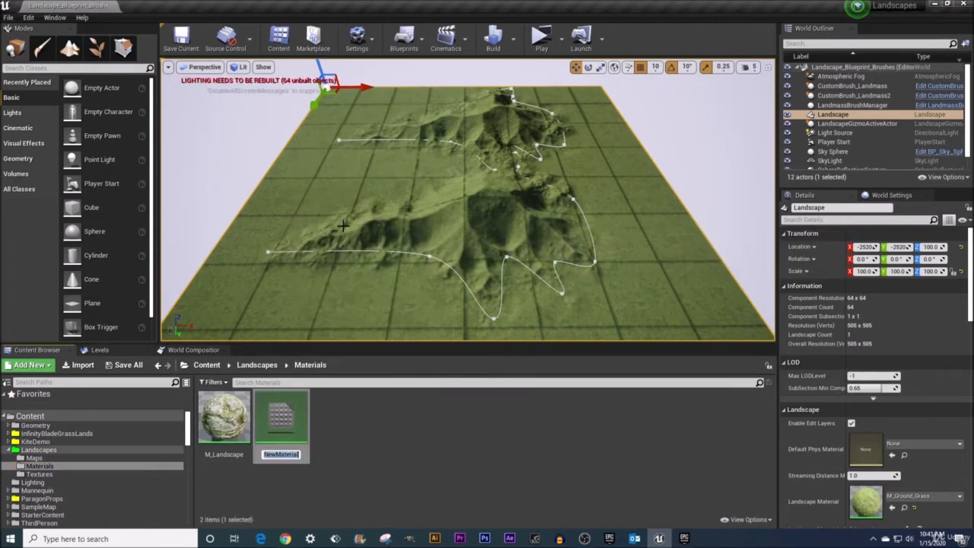
type("M_Material_Created")
key("Return")
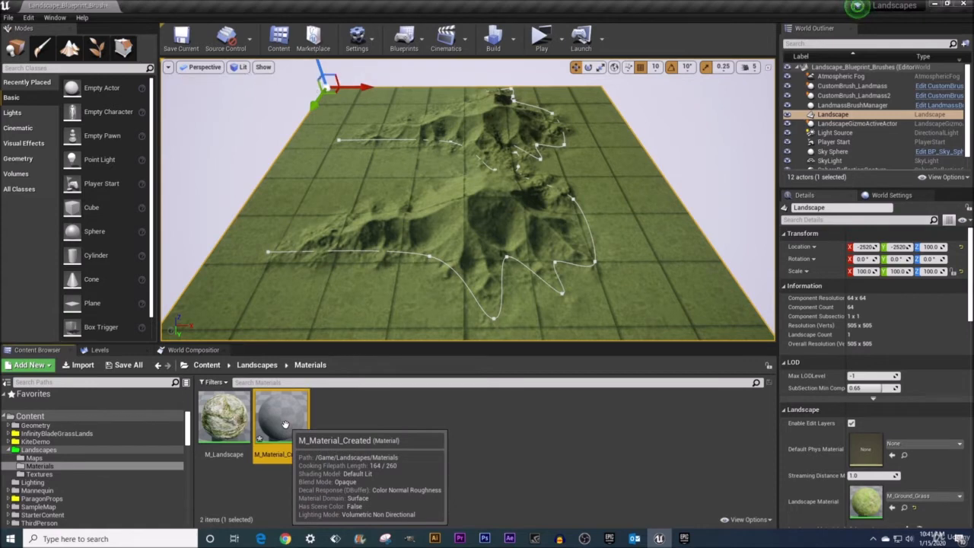
Open M_Material_Created in the Material Editor and dock it beside the level in the main window.
double_click(282, 420)
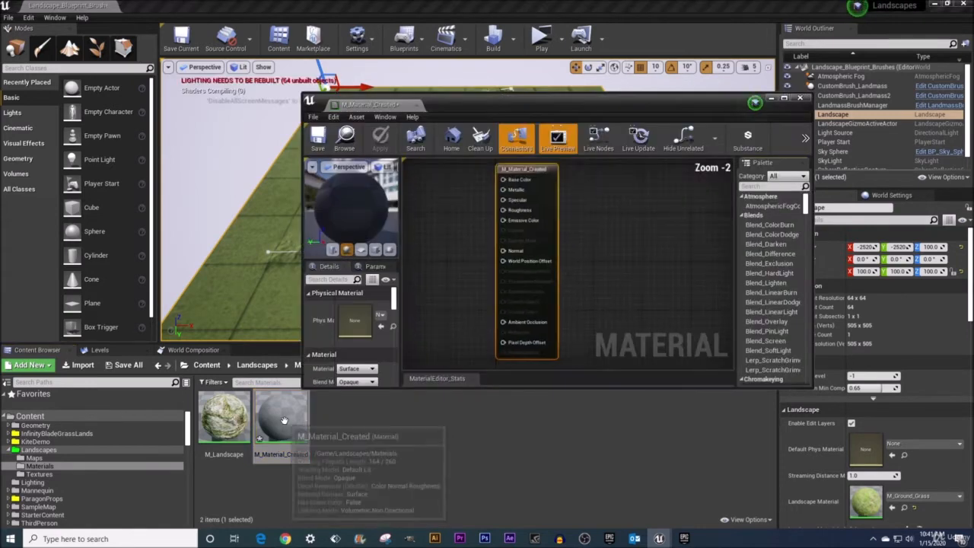
left_click_drag(337, 108, 160, 13)
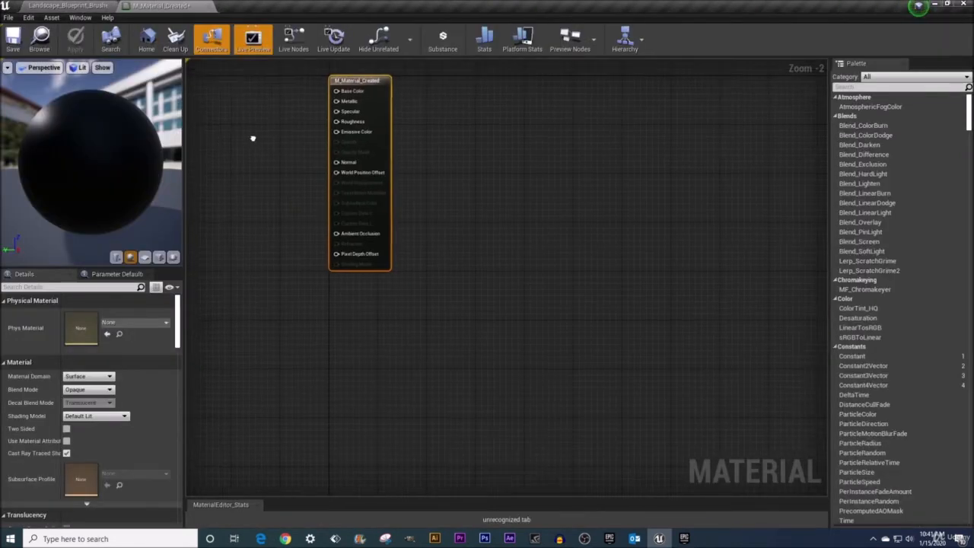
Add a LandscapeLayerBlend node to the material graph, in the empty area before the M_Material_Created node.
right_click_drag(253, 138, 468, 239)
scroll(467, 239, "up", 2)
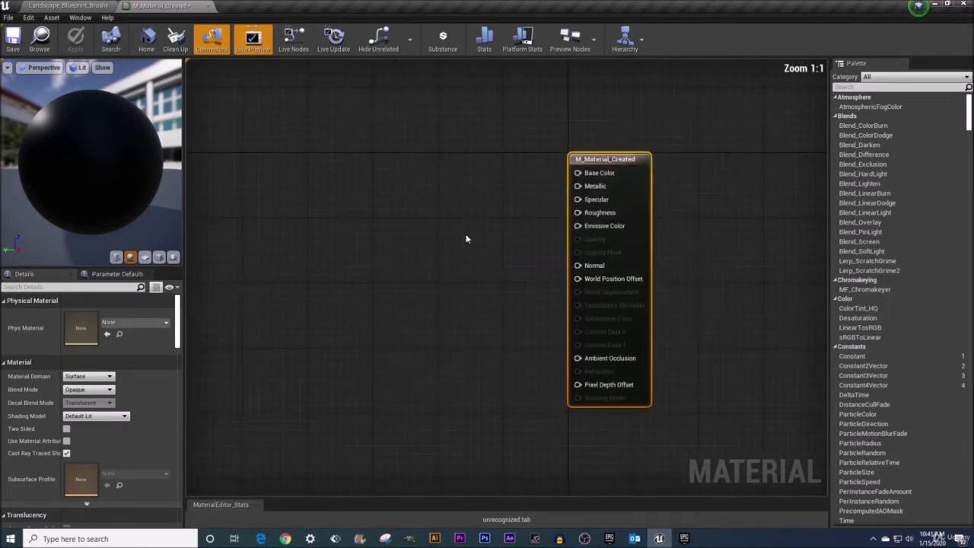
right_click(342, 172)
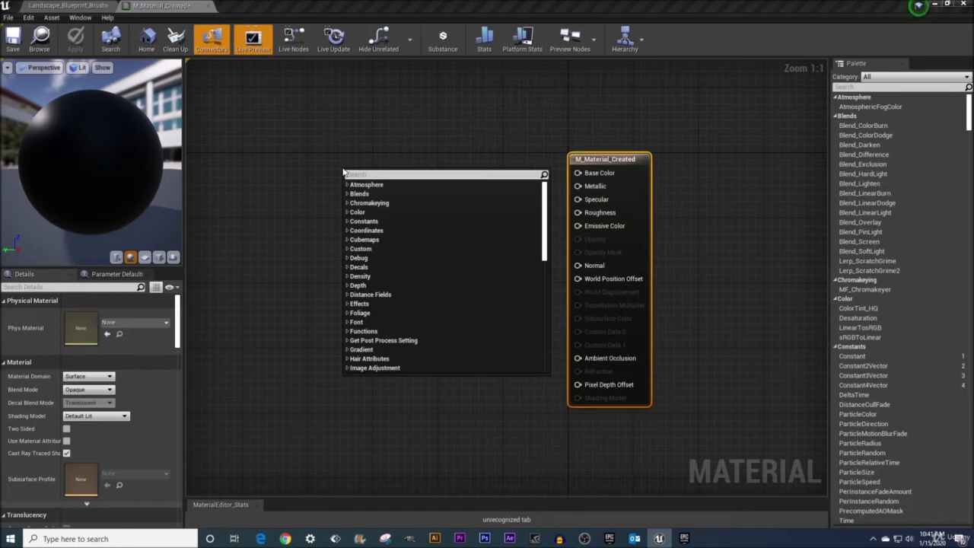
type("lands")
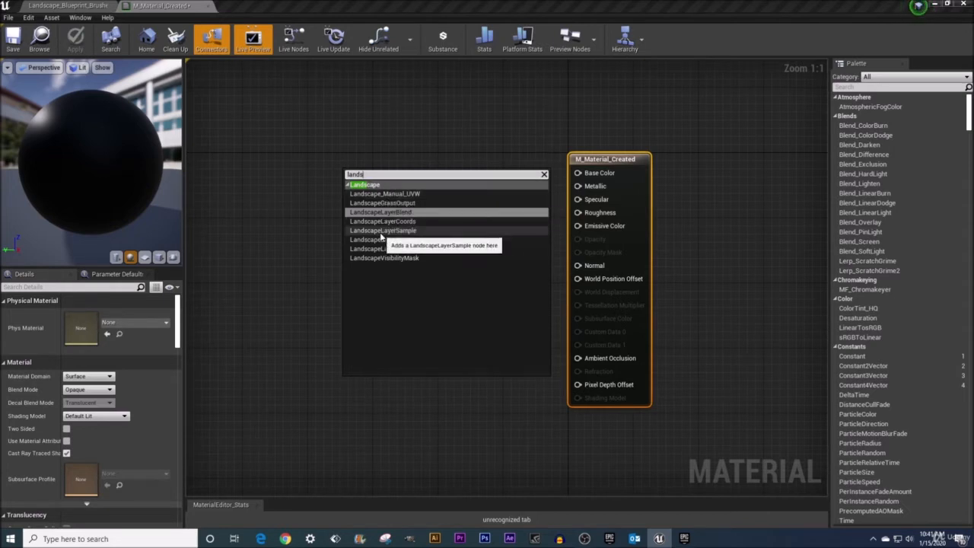
left_click(416, 213)
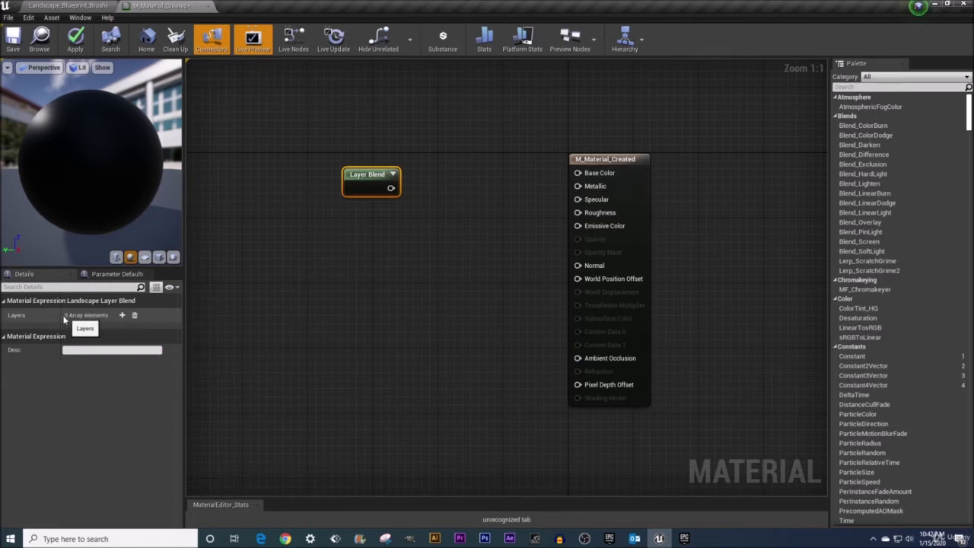
Add seven layer elements to the Layer Blend node.
left_click(122, 315)
left_click(122, 316)
left_click(122, 315)
left_click(122, 315)
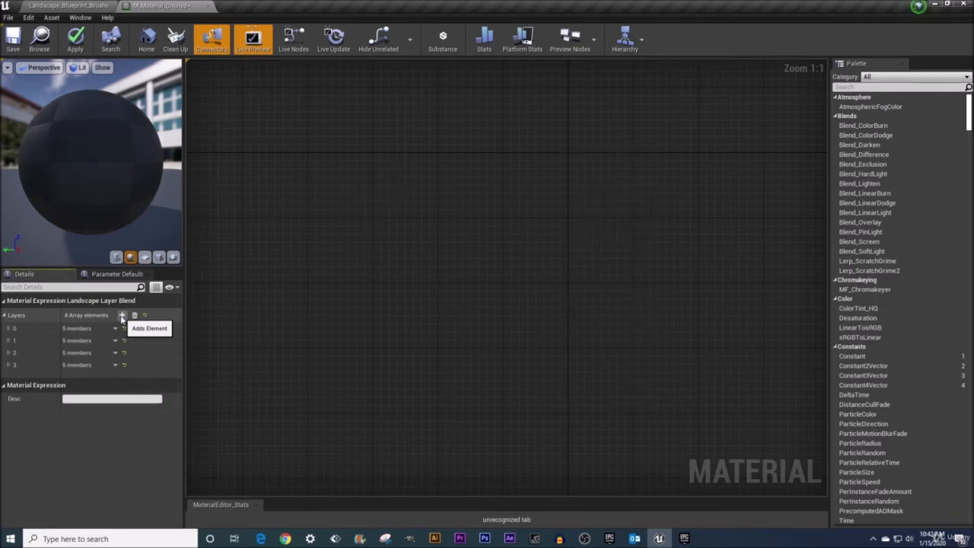
left_click(121, 316)
left_click(121, 316)
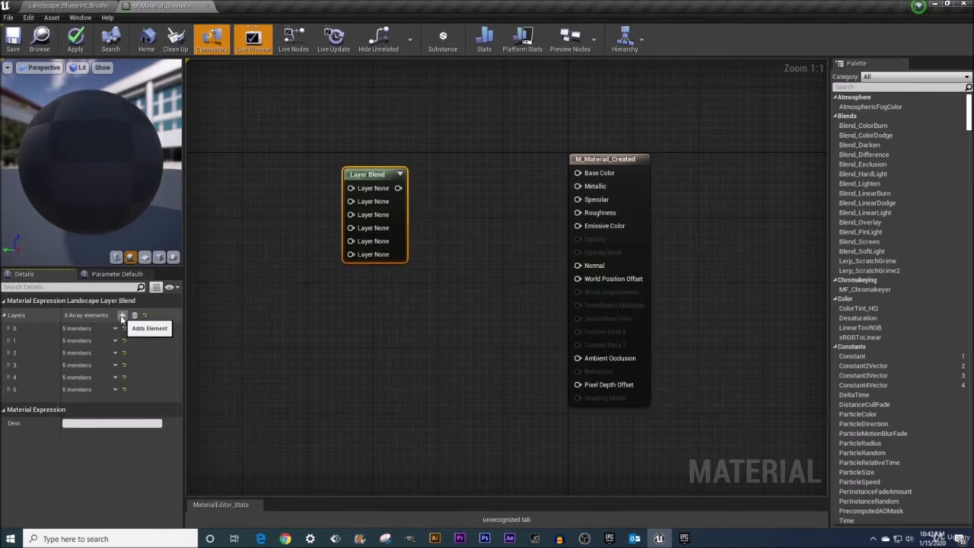
left_click(122, 316)
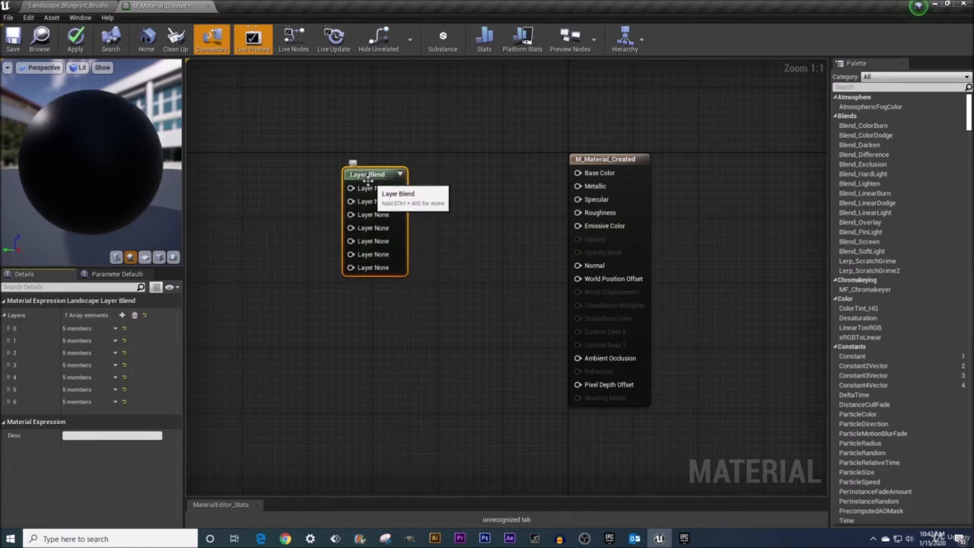
Expand all Layer Blend layer elements and name layer 0 Mud.
left_click(9, 329)
left_click(9, 329)
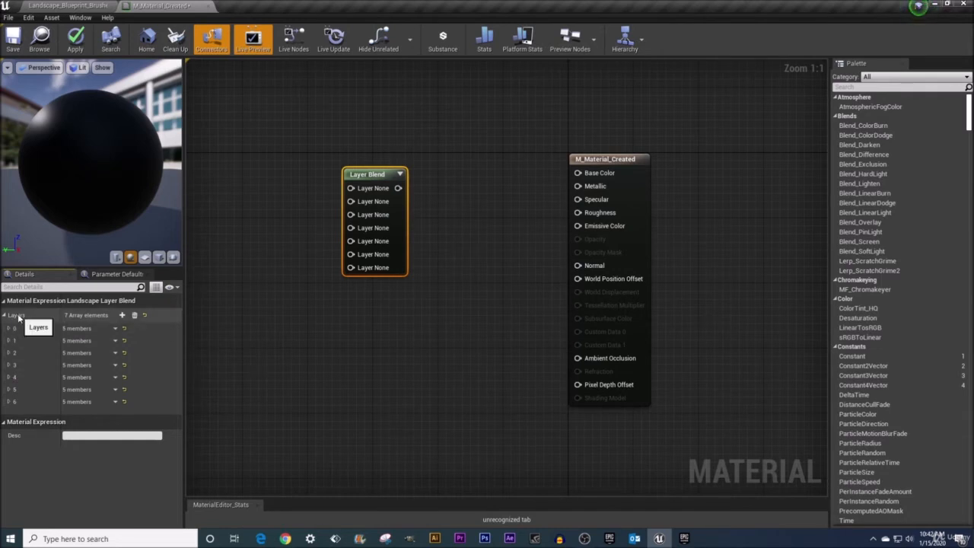
right_click(19, 318)
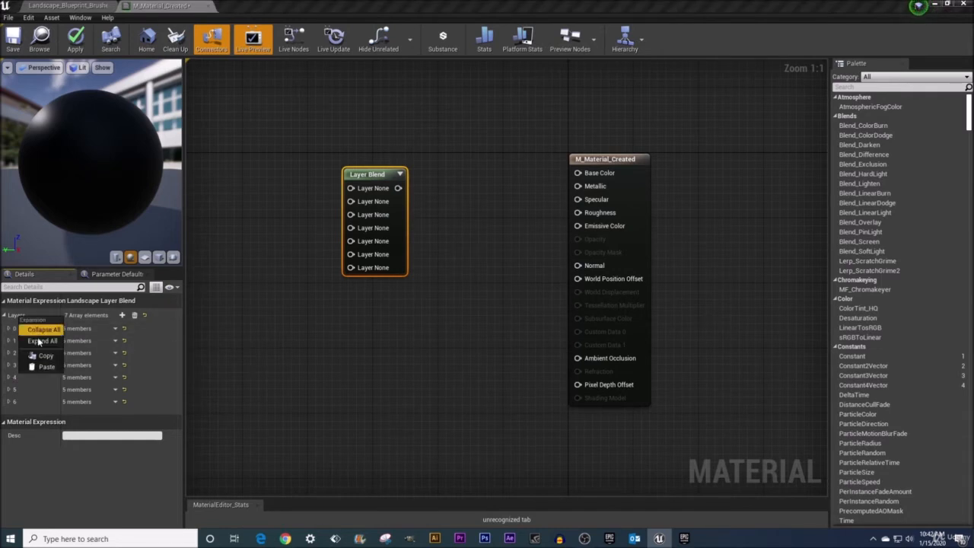
left_click(41, 341)
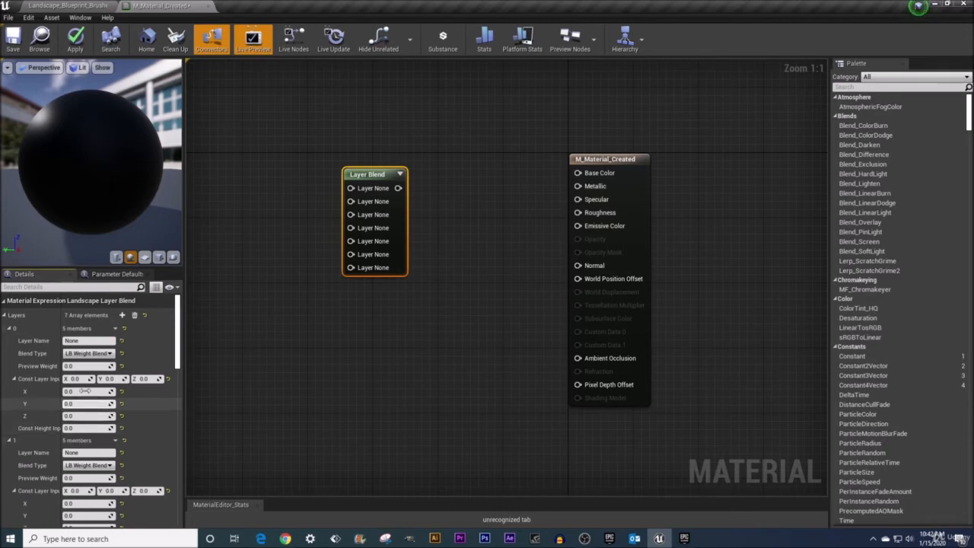
left_click(90, 341)
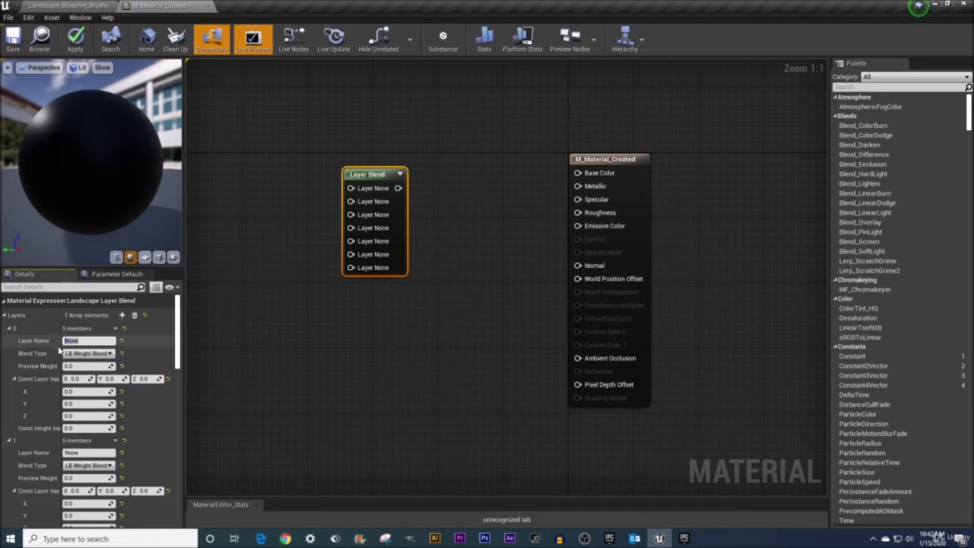
type("Mud")
key("Return")
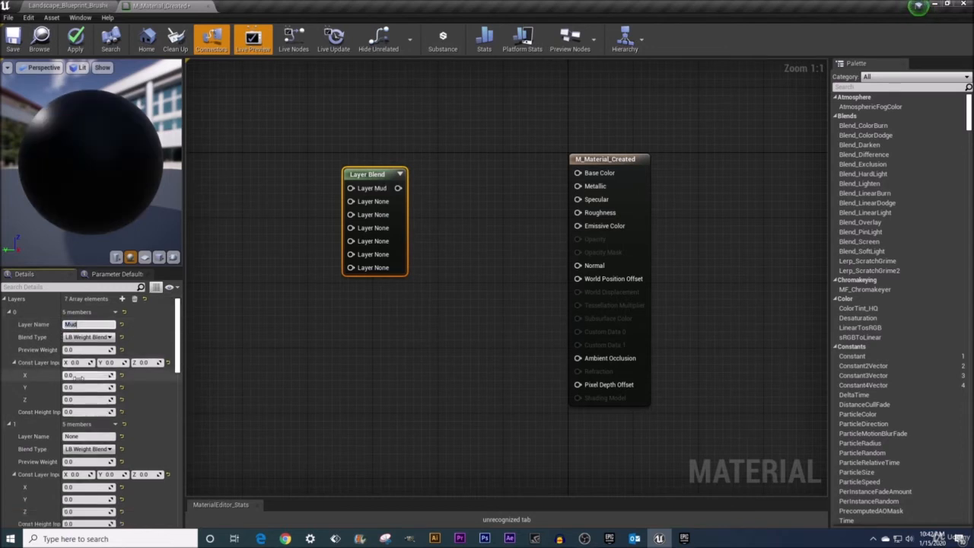
Name layer 1 of the Layer Blend node Grass.
scroll(65, 365, "down", 2)
left_click(82, 420)
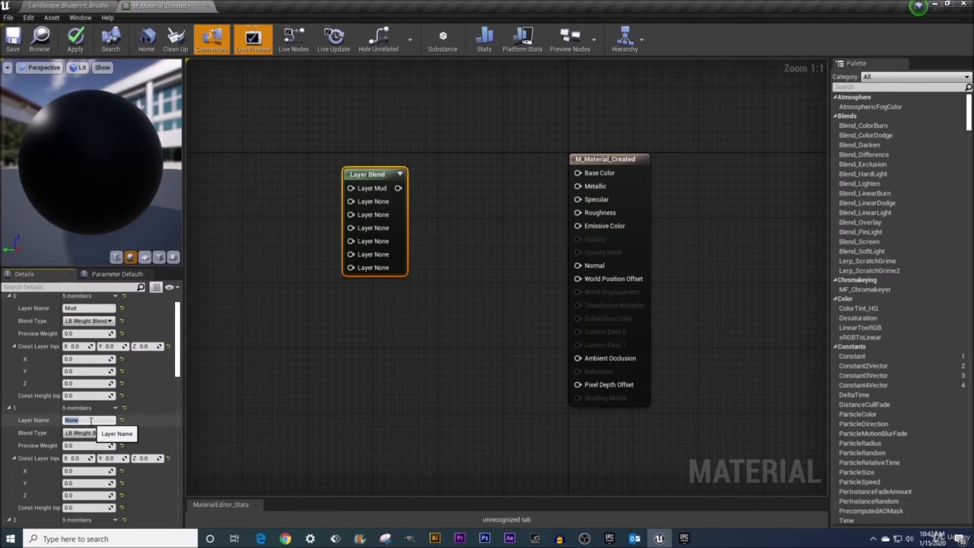
type("Grass")
key("Return")
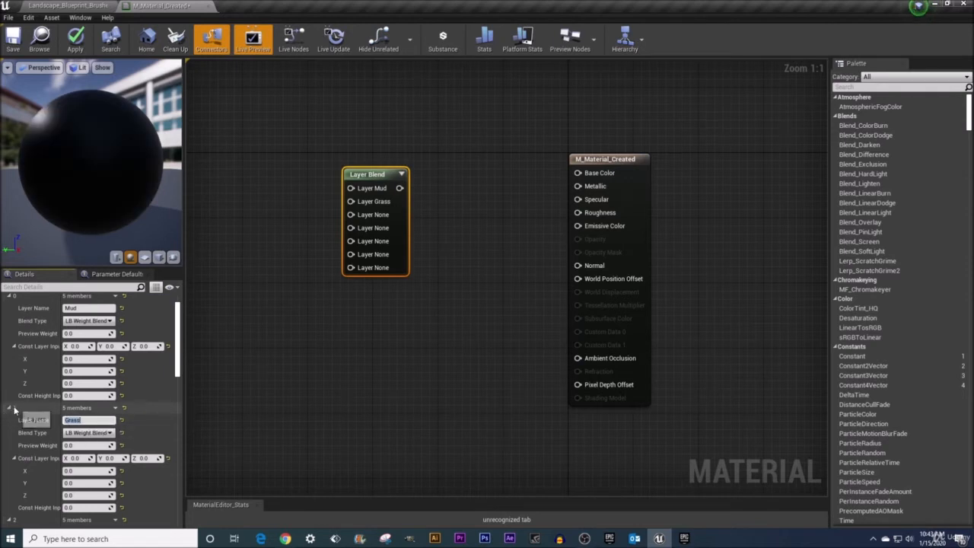
Name layer 2 of the Layer Blend node Gravel.
scroll(86, 423, "down", 2)
scroll(86, 424, "down", 4)
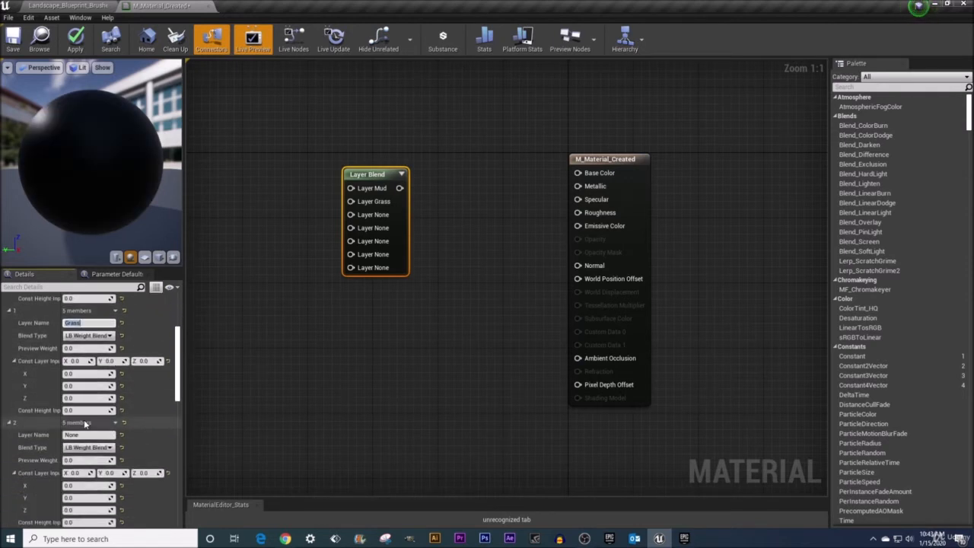
left_click(85, 435)
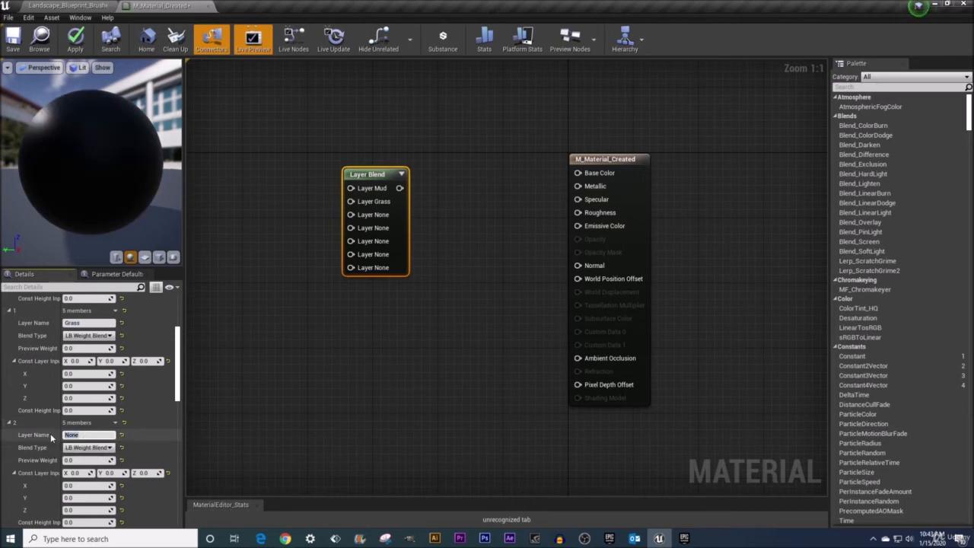
type("Gravel")
Name layer 3 of the Layer Blend node Path.
scroll(51, 436, "down", 3)
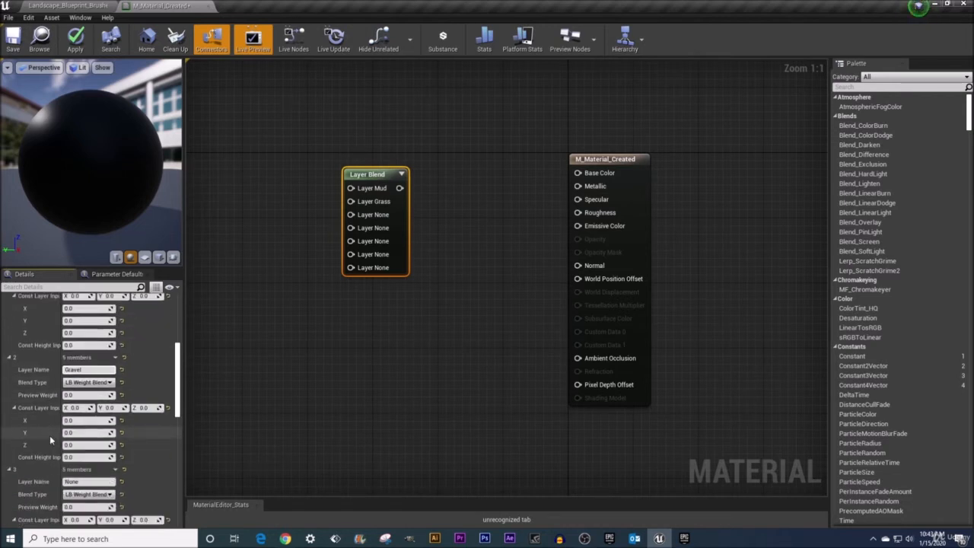
left_click(66, 433)
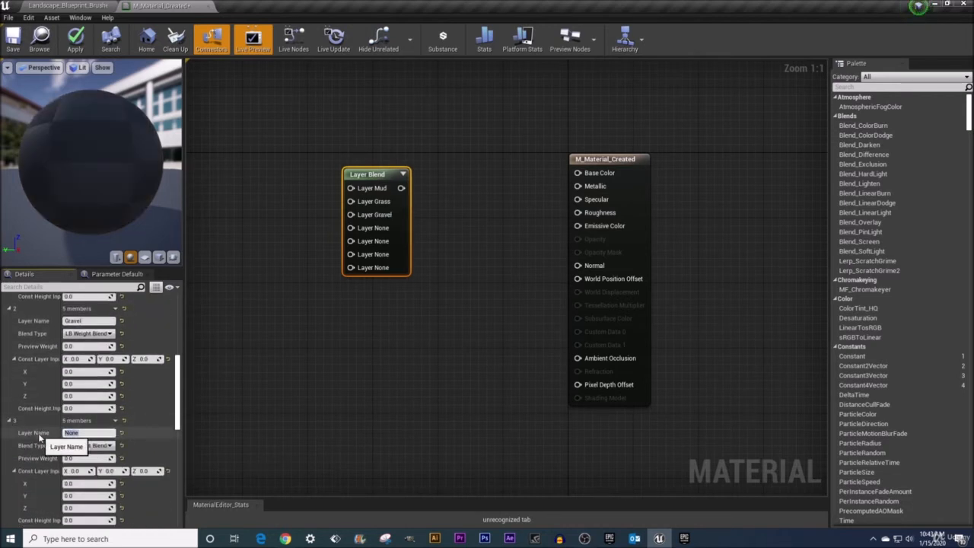
type("Path")
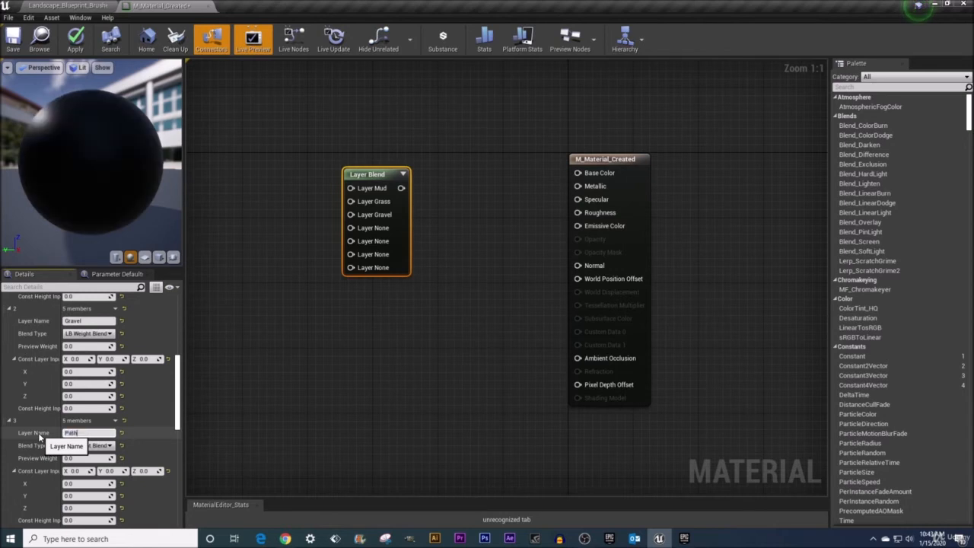
key("Return")
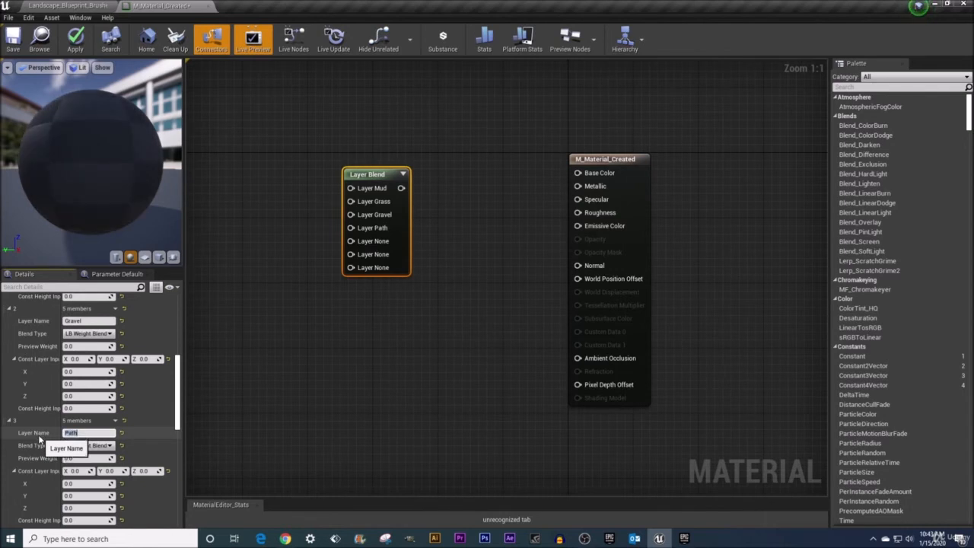
scroll(39, 438, "down", 1)
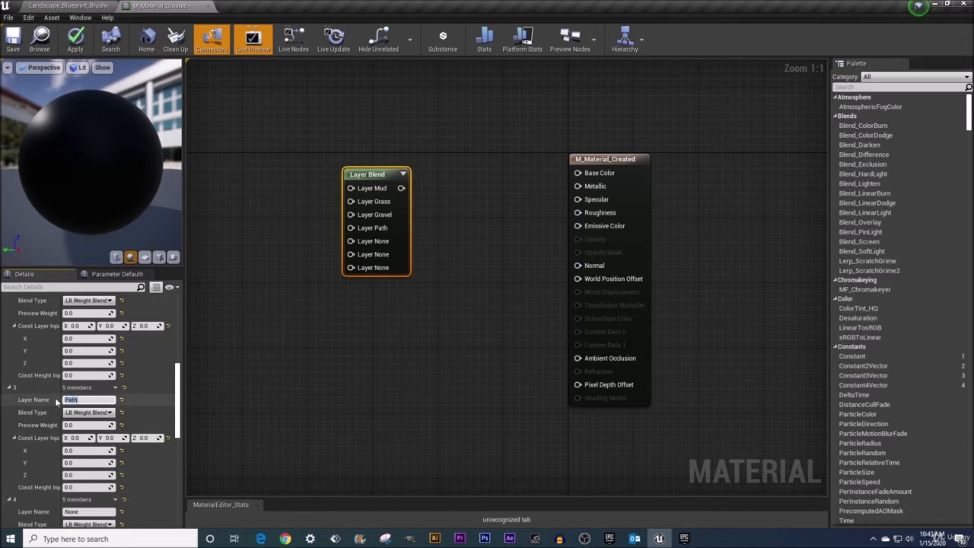
left_click(86, 399)
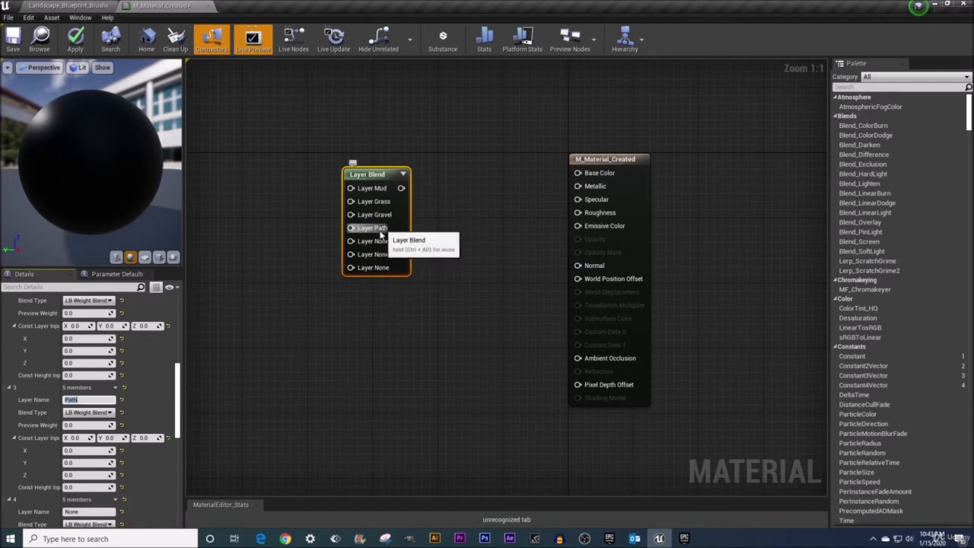
Name layer 4 of the Layer Blend node Rock and layer 5 Snow.
scroll(54, 417, "down", 3)
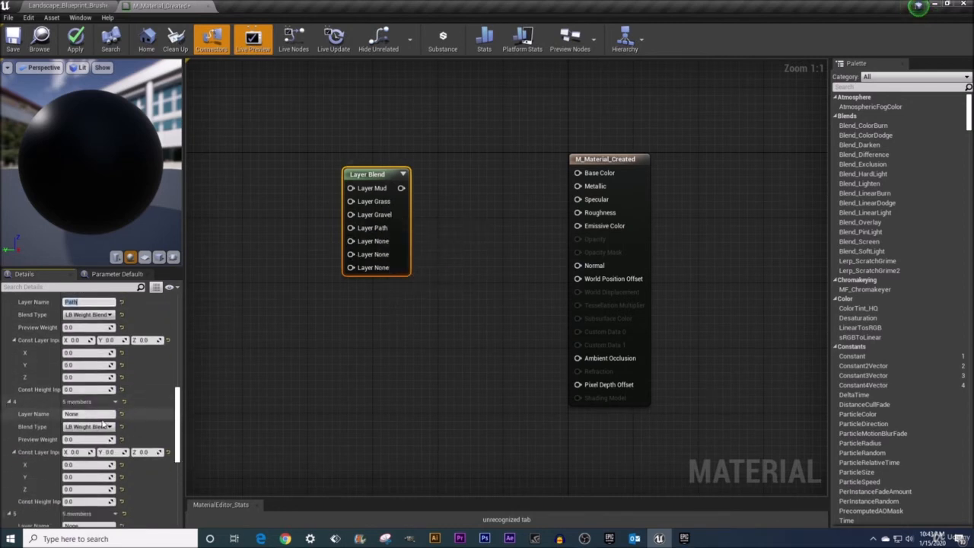
left_click(90, 414)
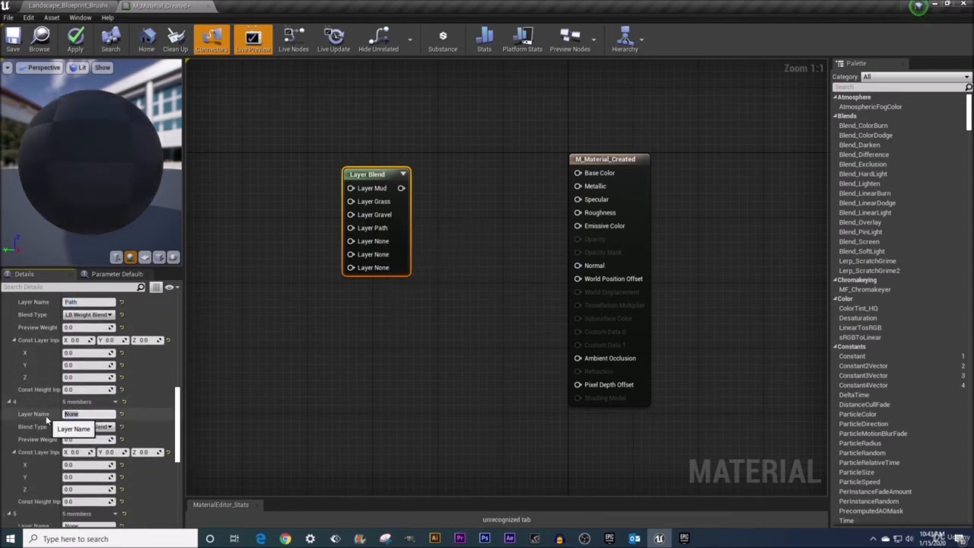
type("Rock")
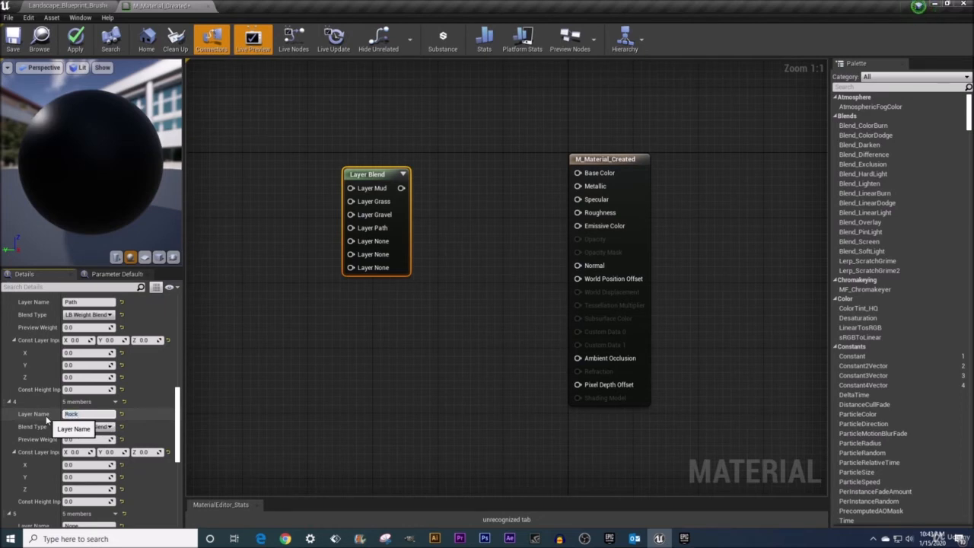
key("Return")
scroll(54, 419, "down", 3)
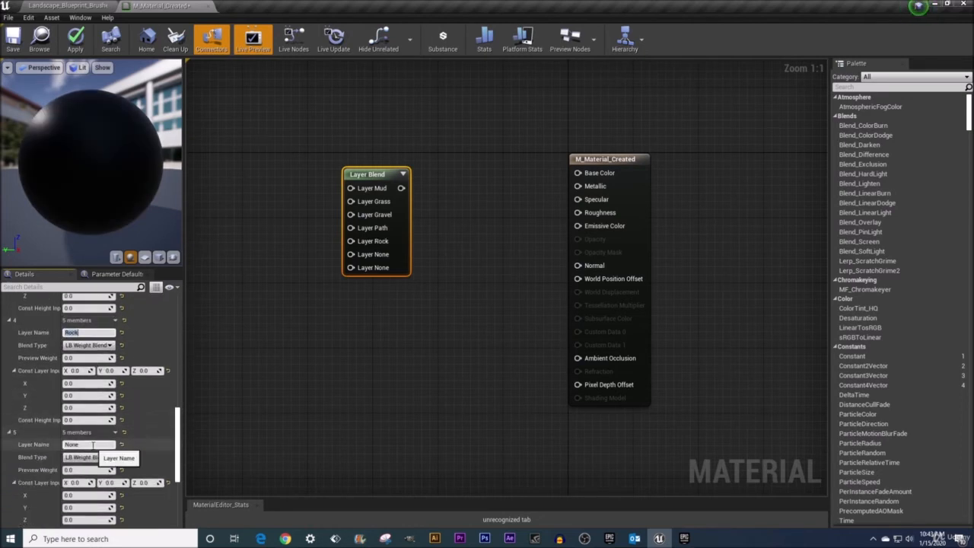
left_click(92, 444)
type("Snow")
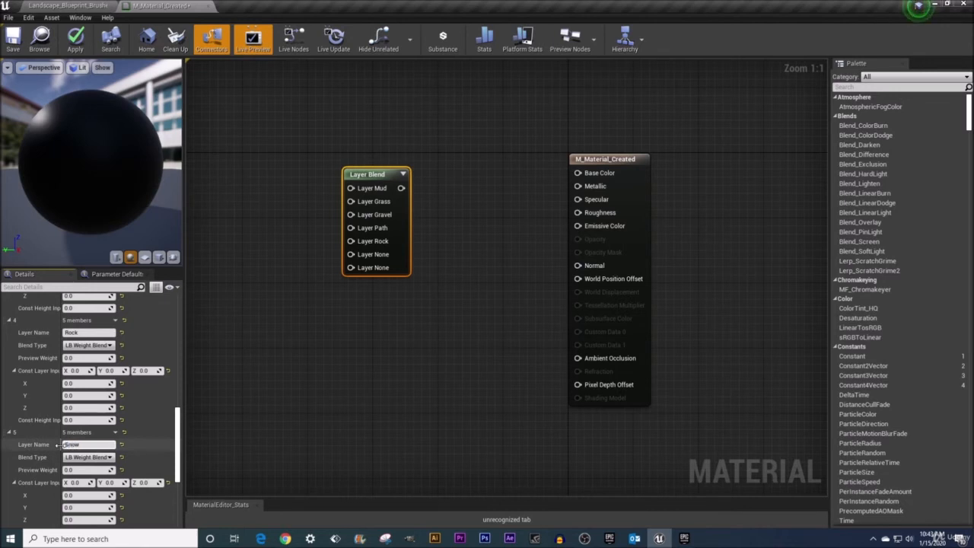
key("Return")
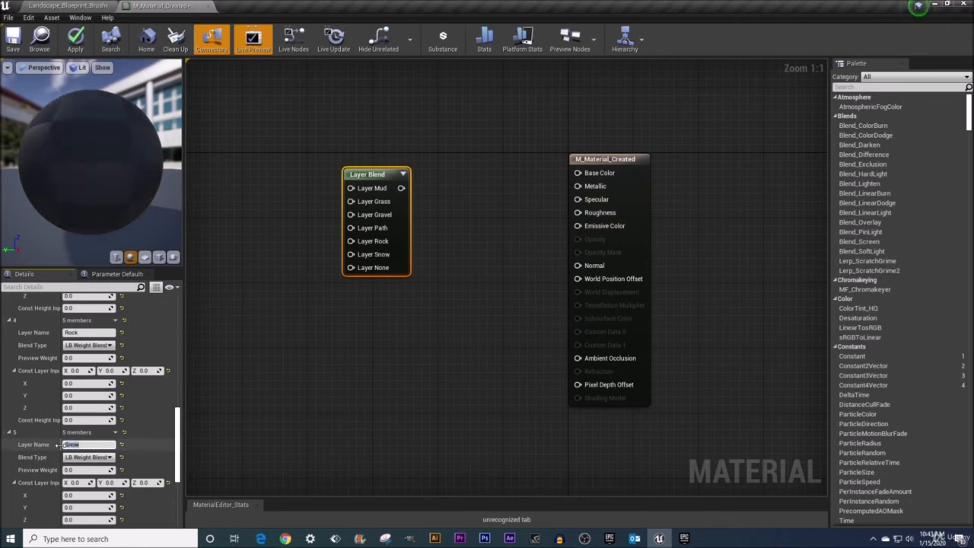
Name layer 6 of the Layer Blend node CobbleStone.
scroll(57, 446, "down", 3)
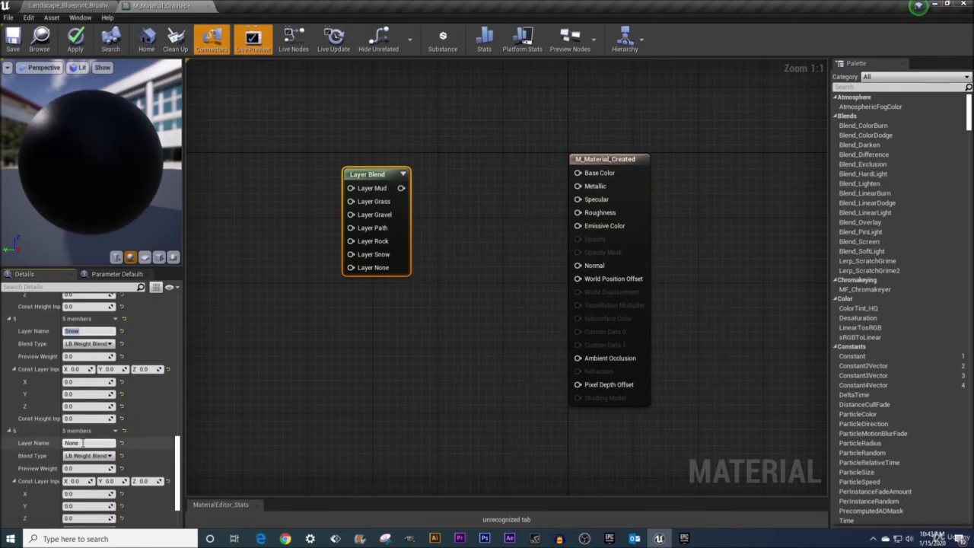
type("Cobble")
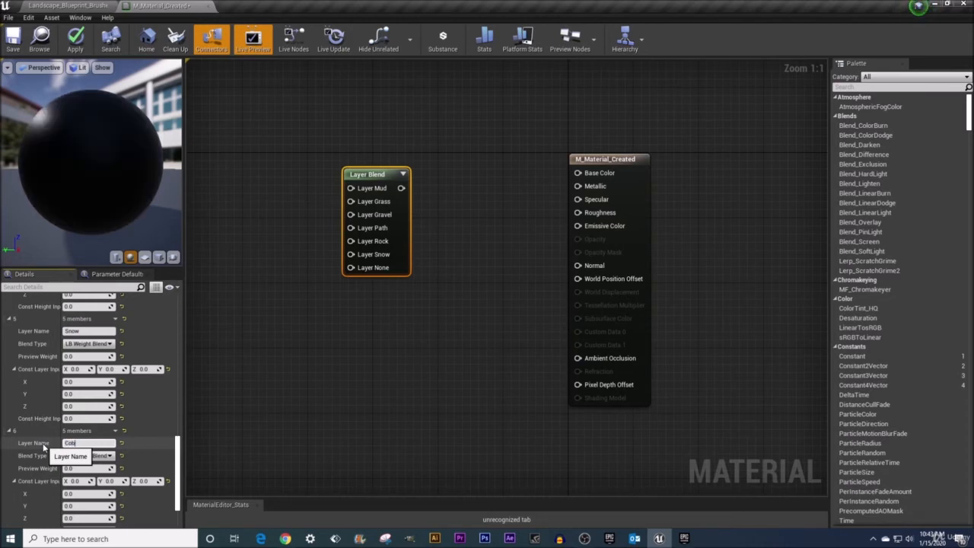
type("Stone")
key("Return")
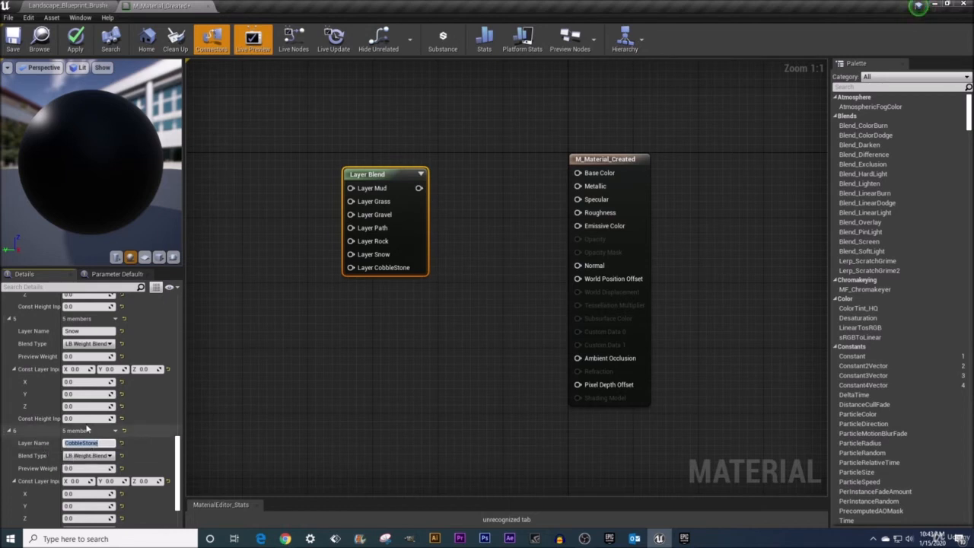
Set the Blend Type of the Mud layer to LB Alpha Blend.
scroll(142, 340, "up", 6)
scroll(141, 340, "up", 7)
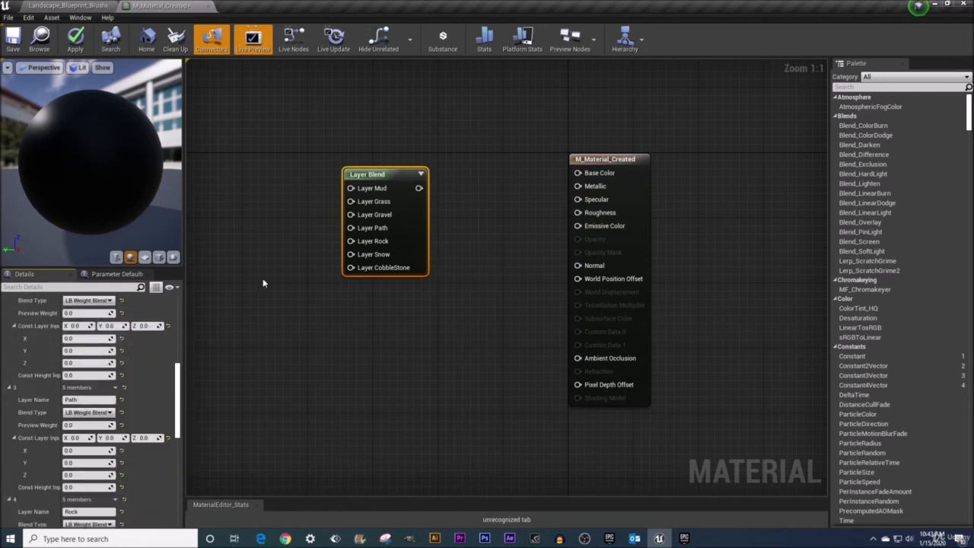
scroll(140, 346, "up", 5)
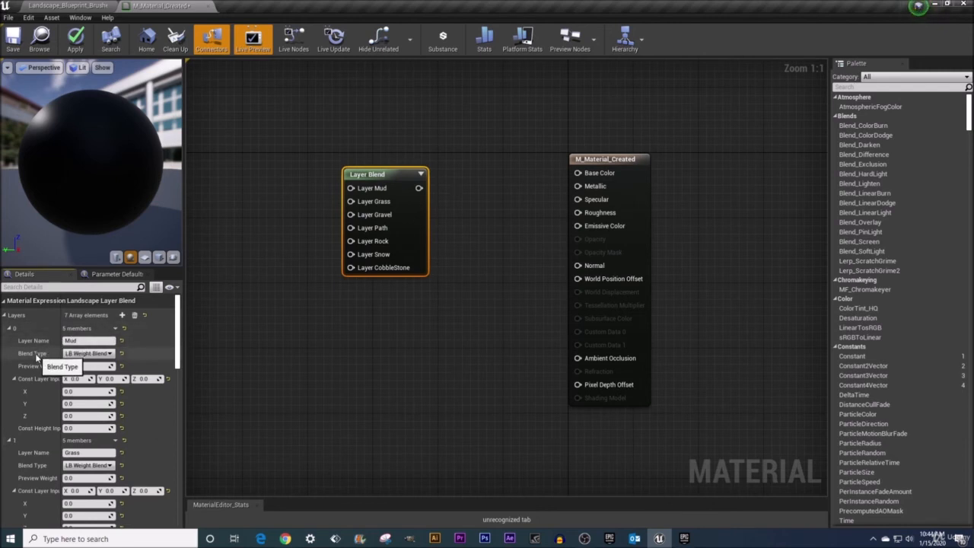
left_click(107, 354)
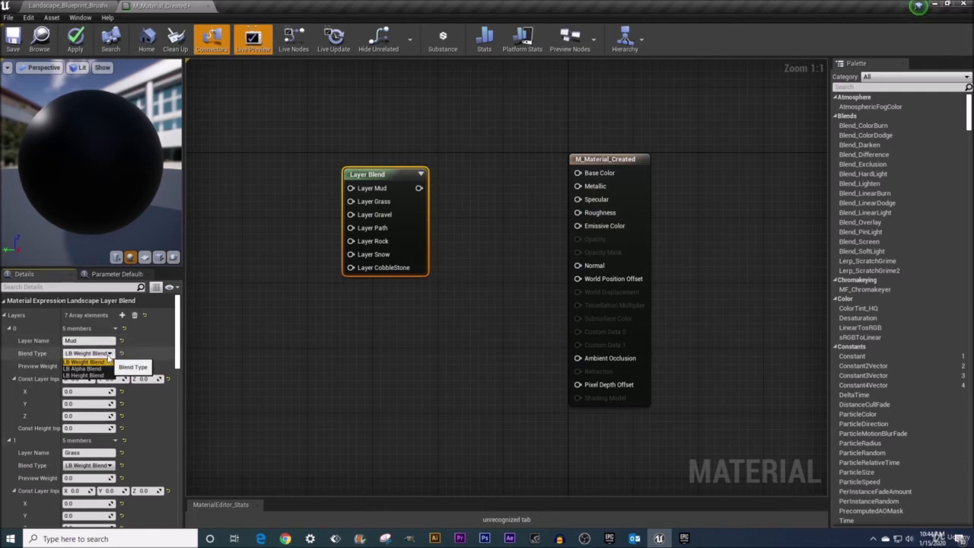
left_click(82, 368)
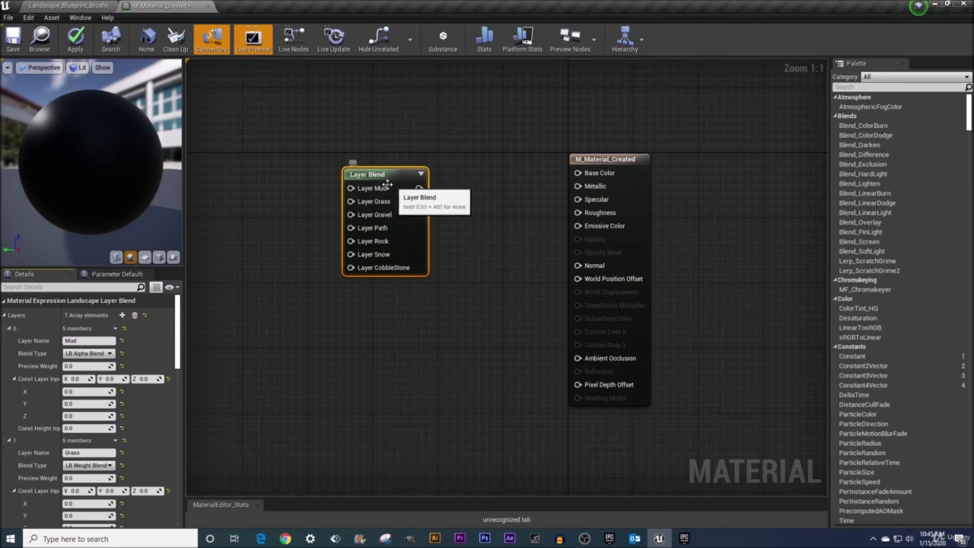
Set the Blend Type of the Grass and Gravel layers to LB Height Blend.
scroll(151, 415, "down", 3)
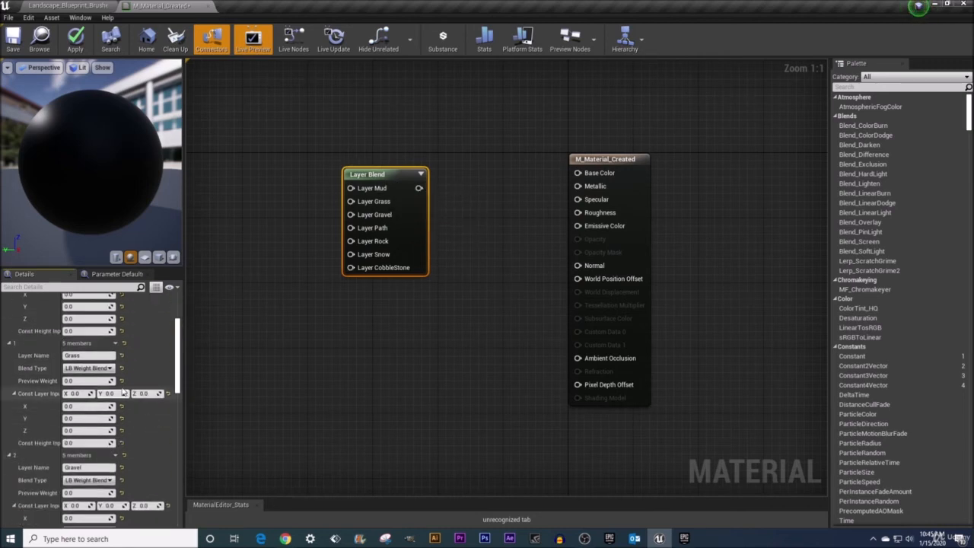
left_click(87, 371)
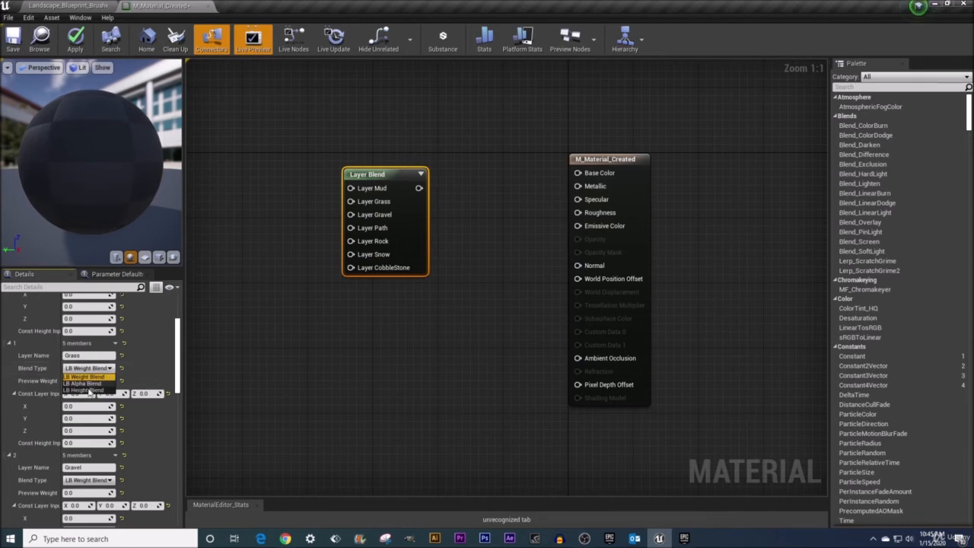
left_click(92, 384)
scroll(91, 385, "down", 2)
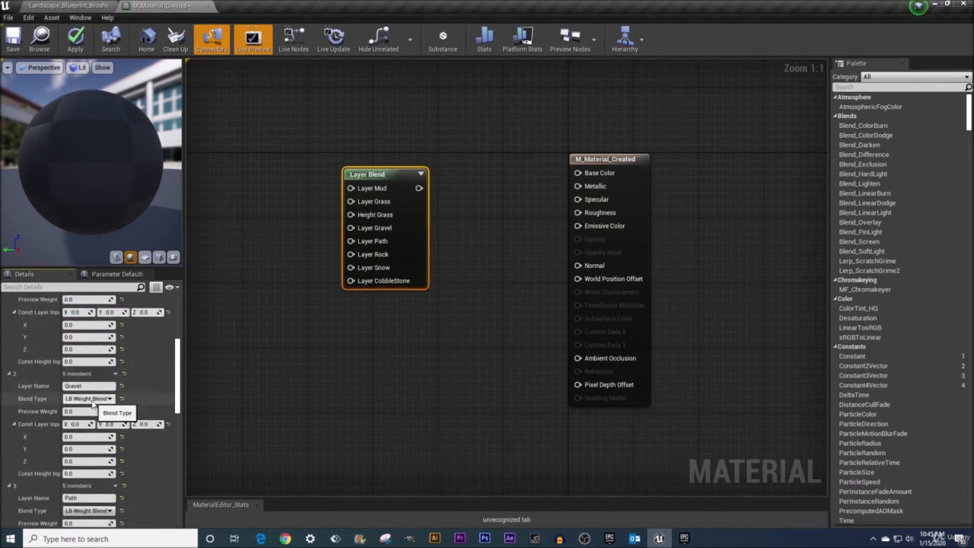
left_click(88, 398)
left_click(85, 421)
Set the Blend Type of the Path layer to LB Height Blend.
scroll(84, 411, "down", 3)
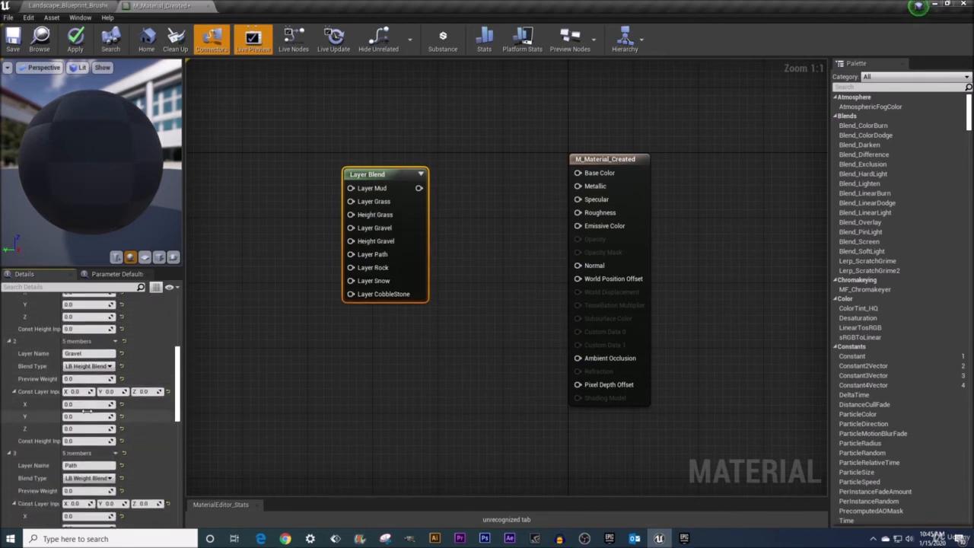
left_click(88, 412)
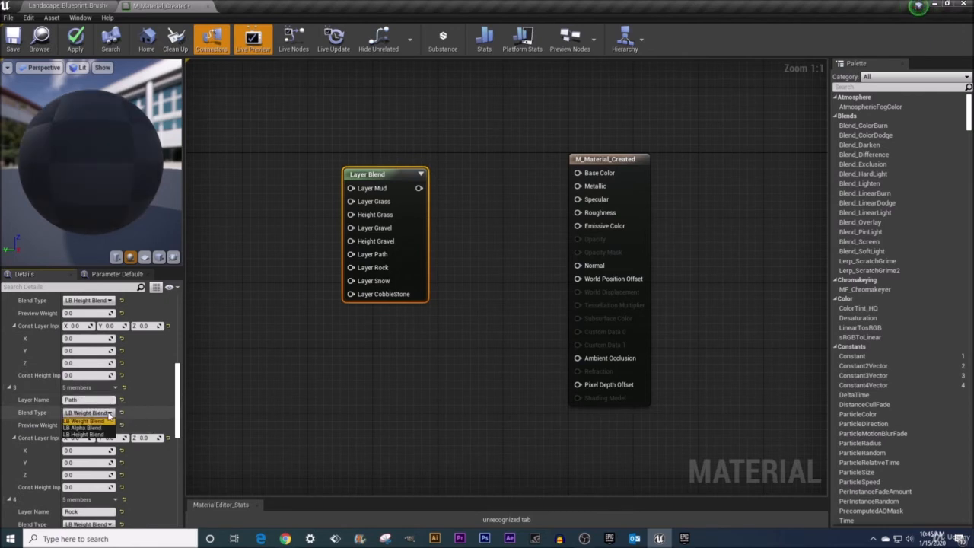
left_click(86, 433)
Set the Blend Type of the Rock and Snow layers to LB Height Blend.
scroll(87, 430, "down", 3)
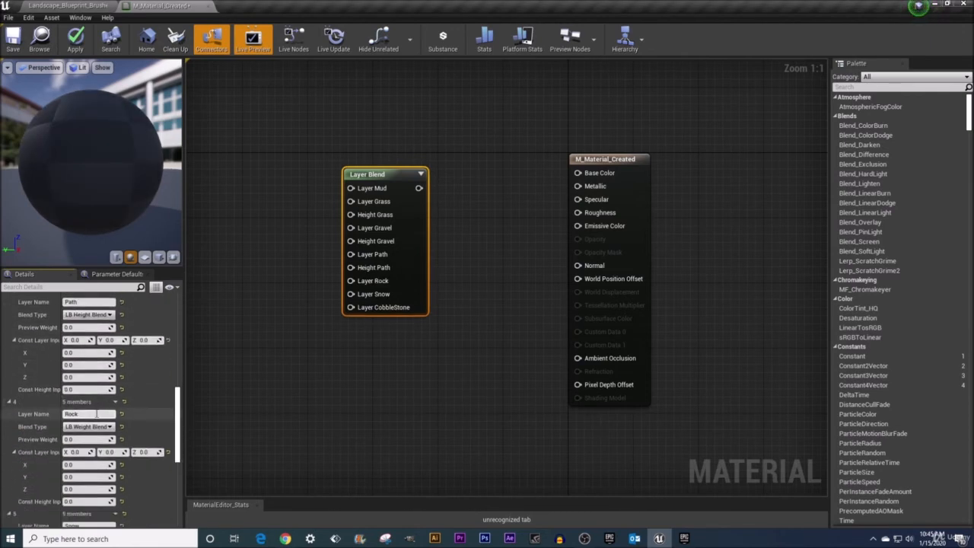
left_click(107, 426)
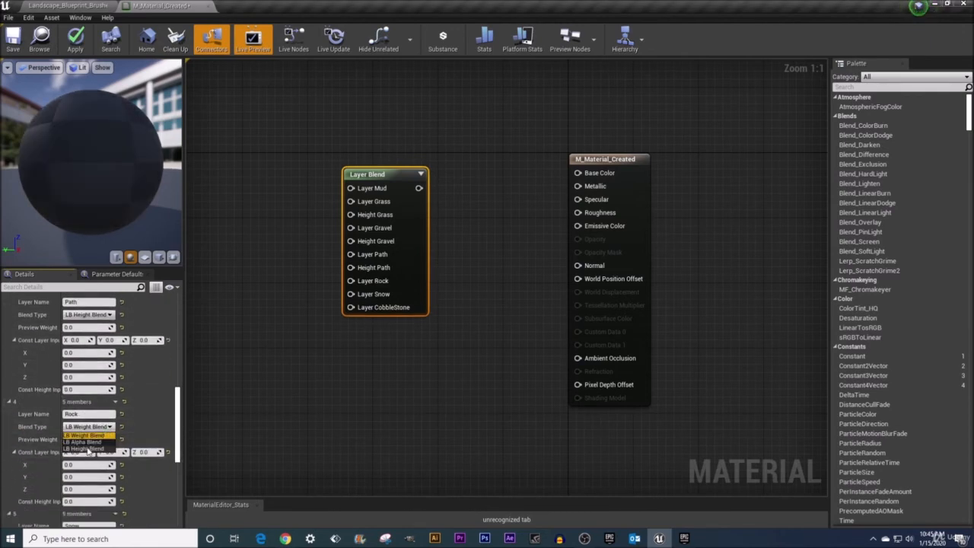
left_click(86, 450)
scroll(100, 423, "down", 3)
scroll(100, 423, "down", 1)
left_click(88, 441)
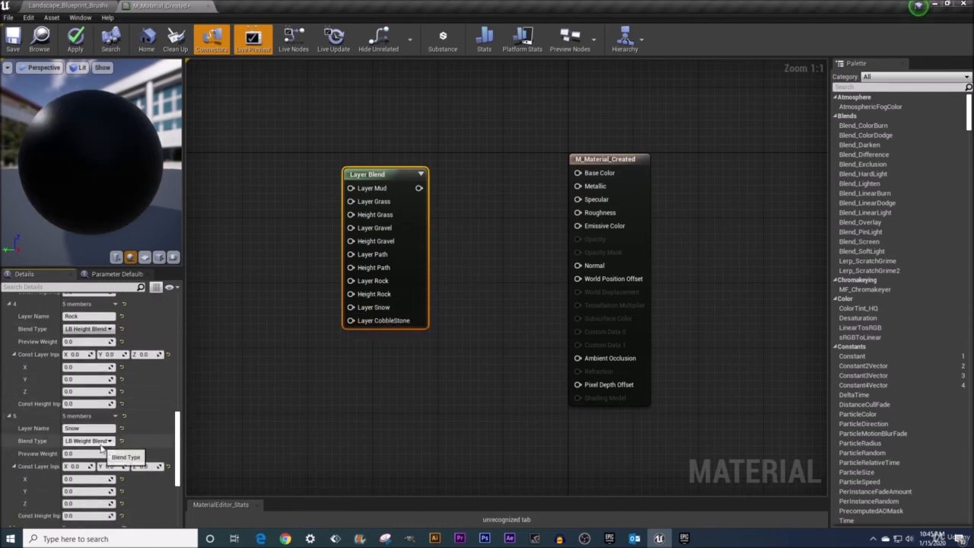
left_click(89, 462)
Set the Blend Type of the CobbleStone layer to LB Height Blend.
scroll(95, 456, "down", 3)
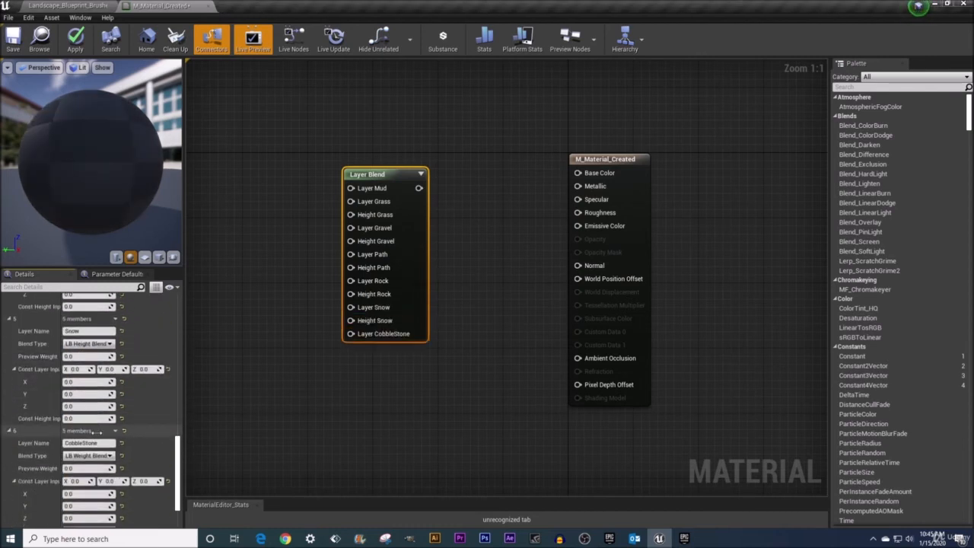
left_click(106, 455)
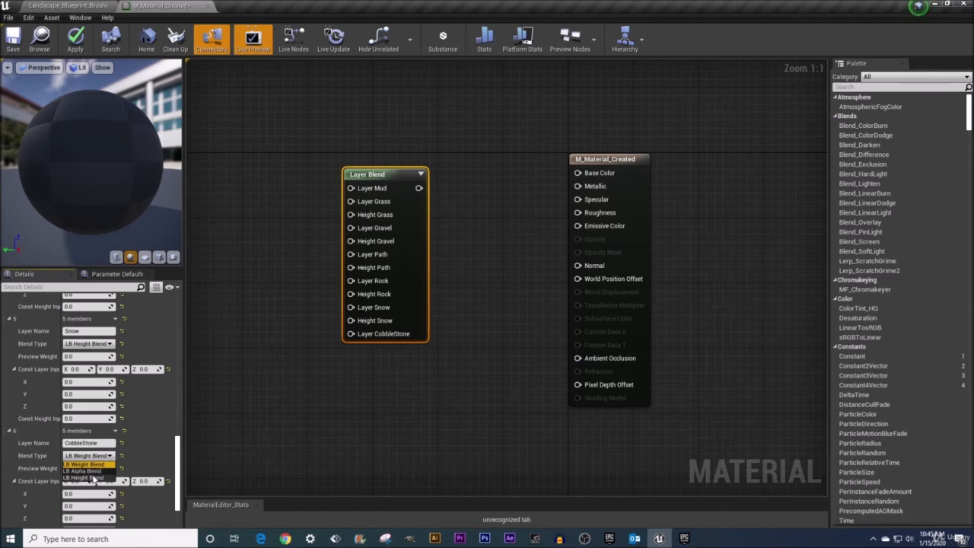
left_click(86, 477)
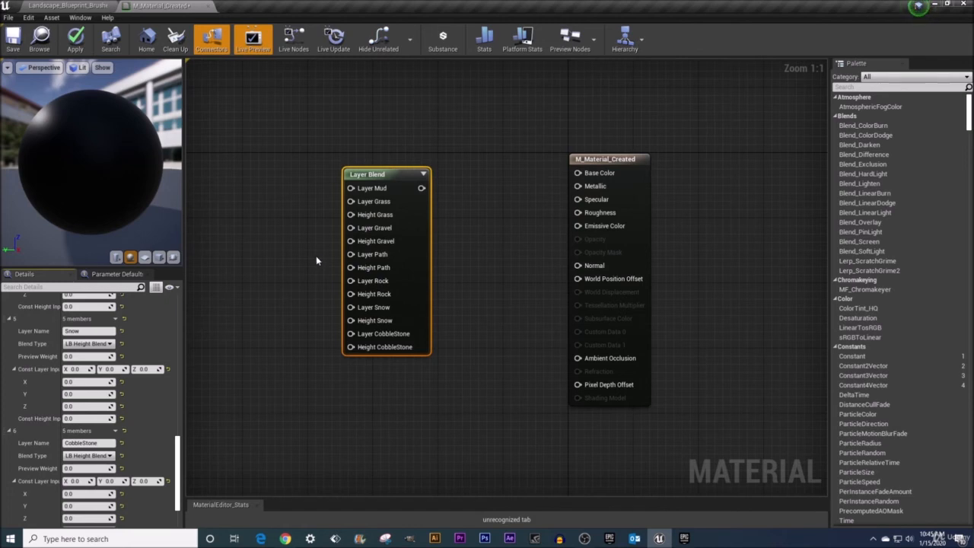
Spread out the Layer Blend and M_Material_Created nodes and place a copy of the Layer Blend node below the original.
left_click_drag(376, 176, 376, 80)
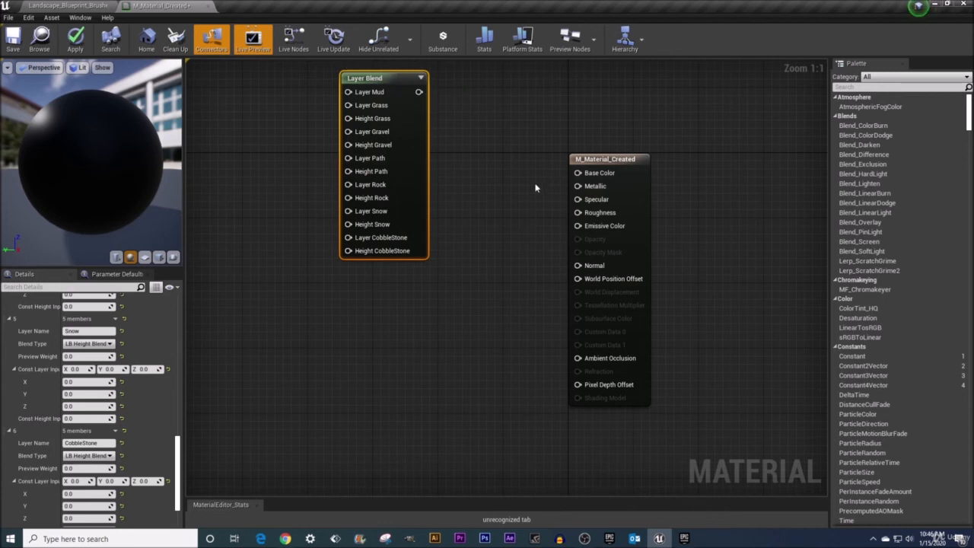
left_click_drag(592, 161, 608, 186)
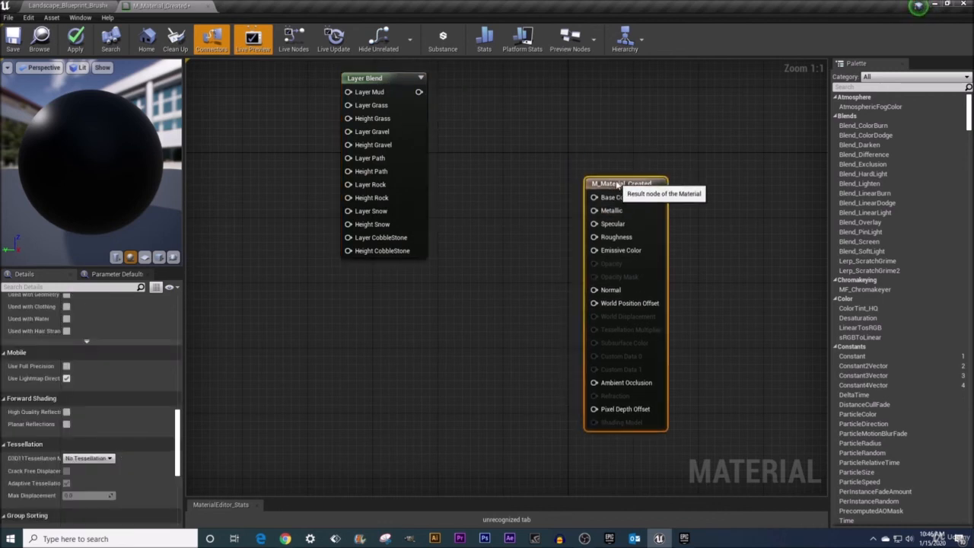
left_click(375, 85)
right_click_drag(489, 132, 488, 161)
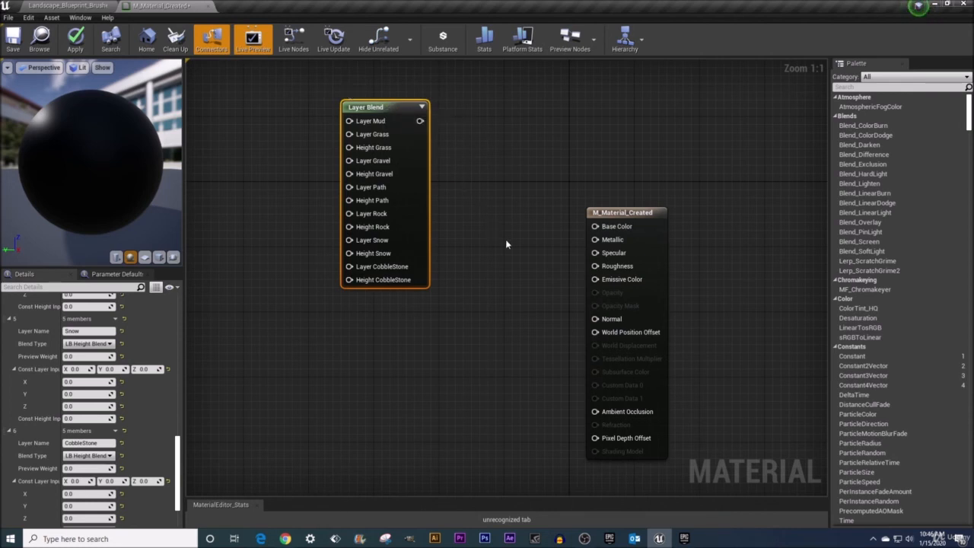
key("ctrl+v")
left_click_drag(531, 253, 369, 348)
right_click_drag(270, 181, 289, 198)
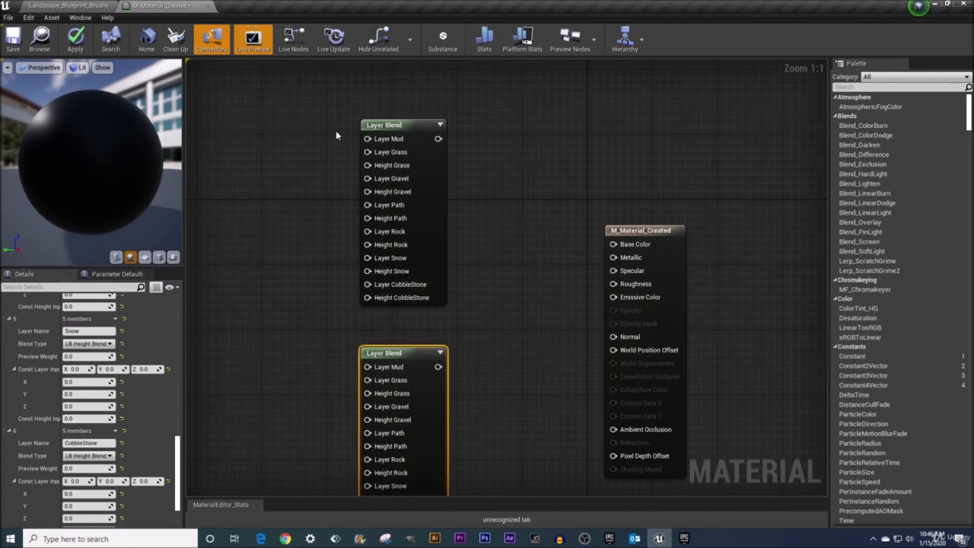
left_click(392, 127)
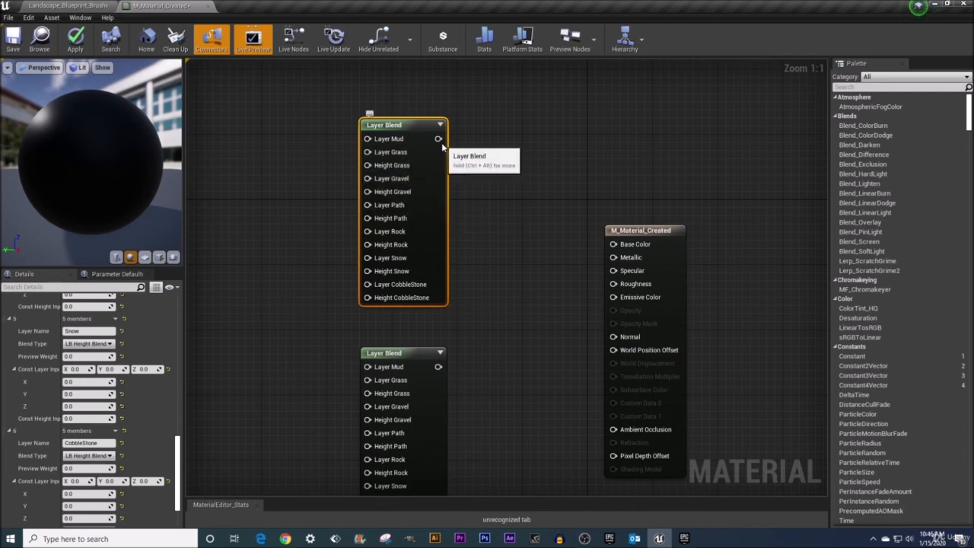
left_click_drag(438, 139, 532, 246)
scroll(589, 246, "down", 1)
left_click(513, 171)
scroll(479, 180, "up", 1)
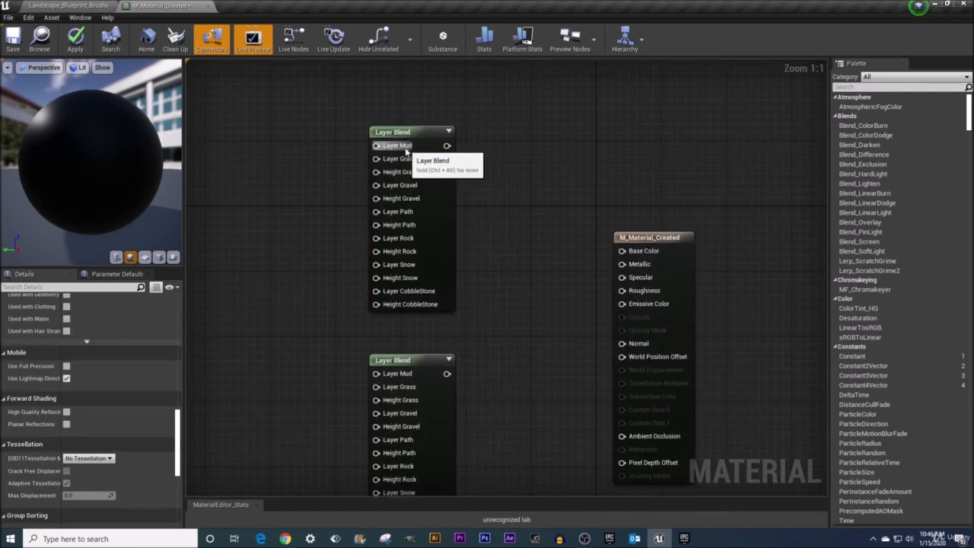
right_click_drag(474, 333, 436, 235)
Select the lower Layer Blend node and collapse its Layers array so that each layer is a single closed entry.
left_click(372, 260)
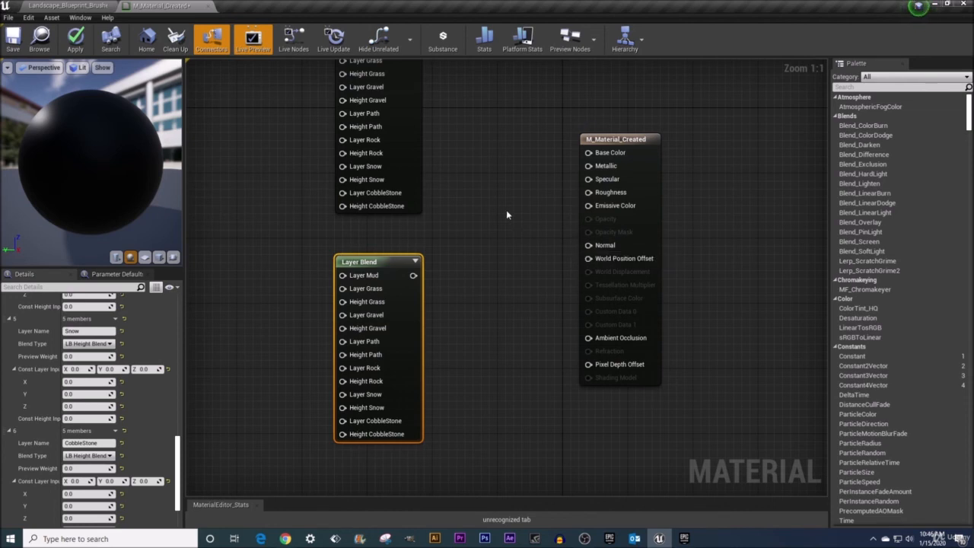
right_click_drag(506, 209, 518, 287)
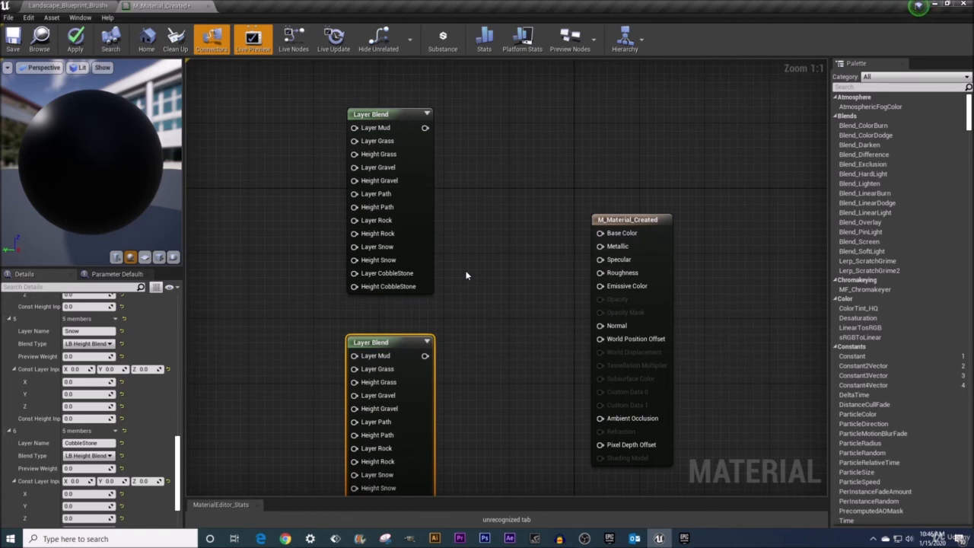
right_click_drag(450, 376, 446, 296)
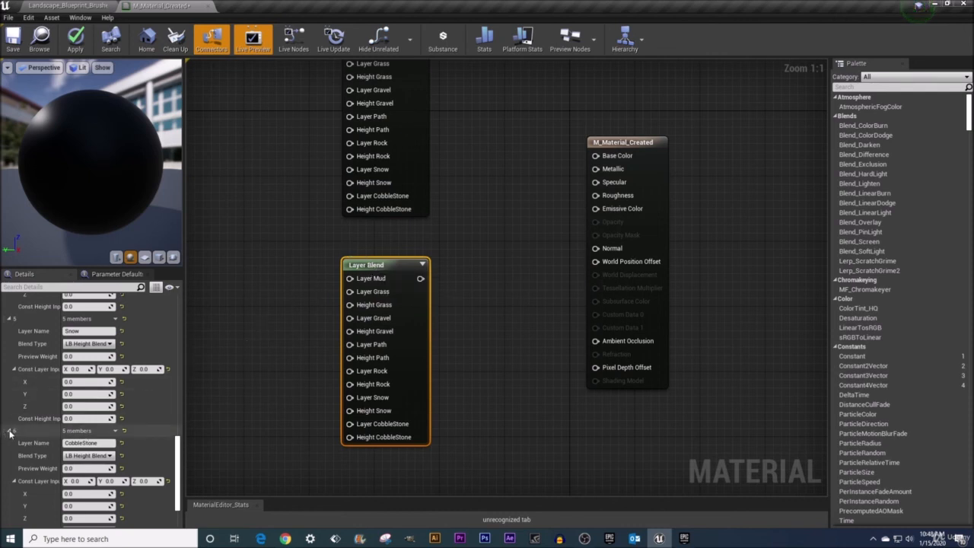
left_click(115, 431)
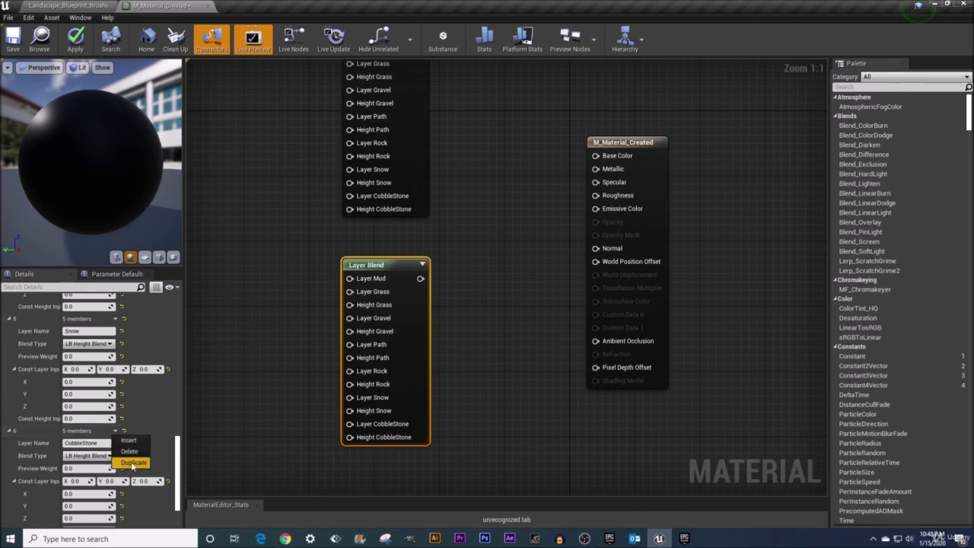
left_click_drag(179, 449, 183, 294)
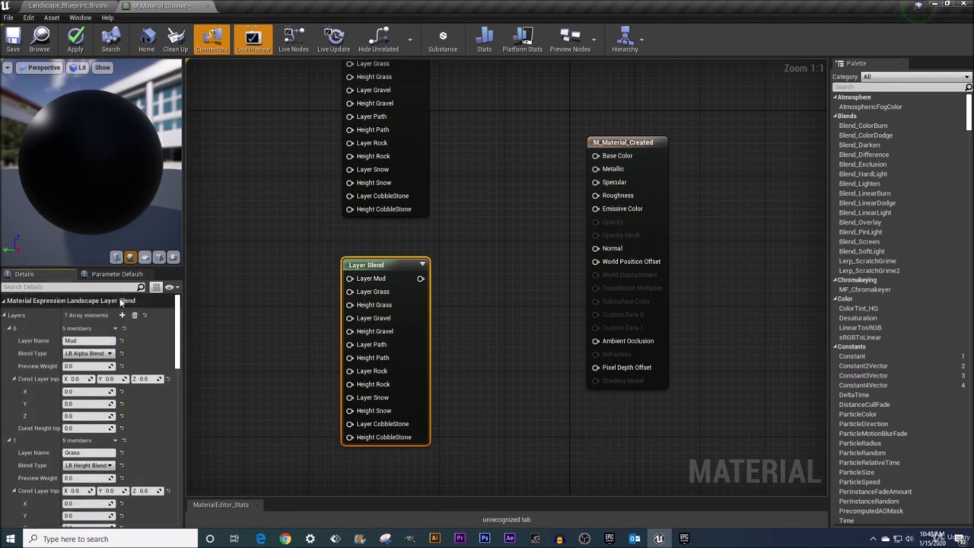
right_click(35, 315)
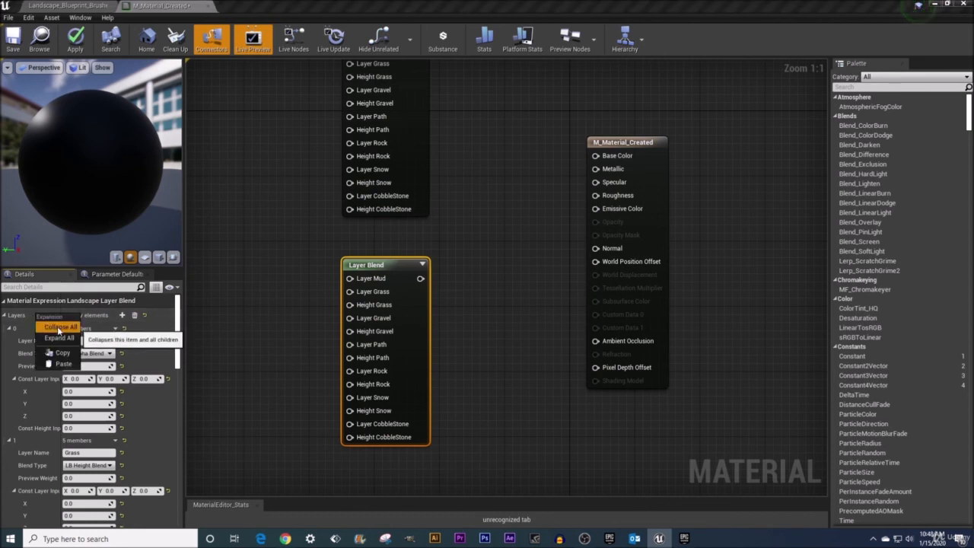
left_click(58, 327)
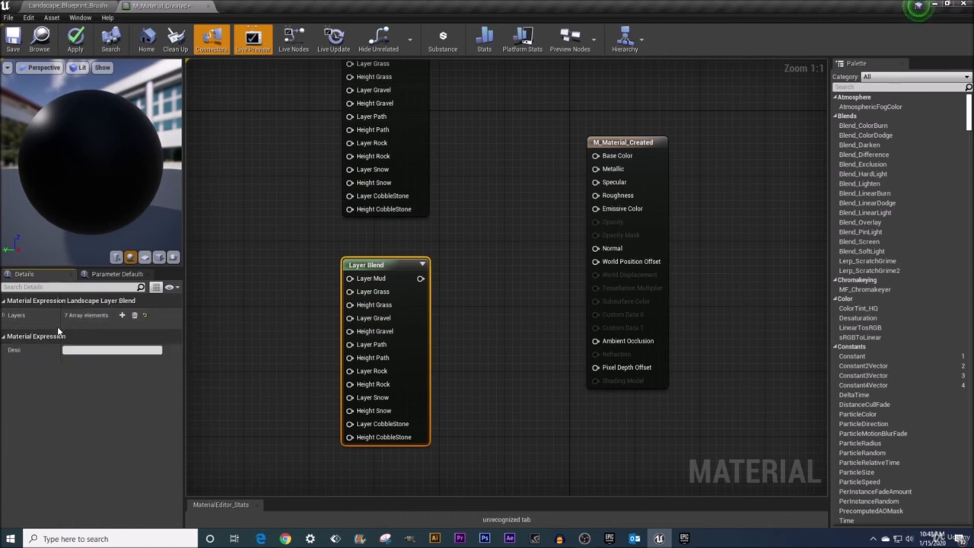
left_click(4, 315)
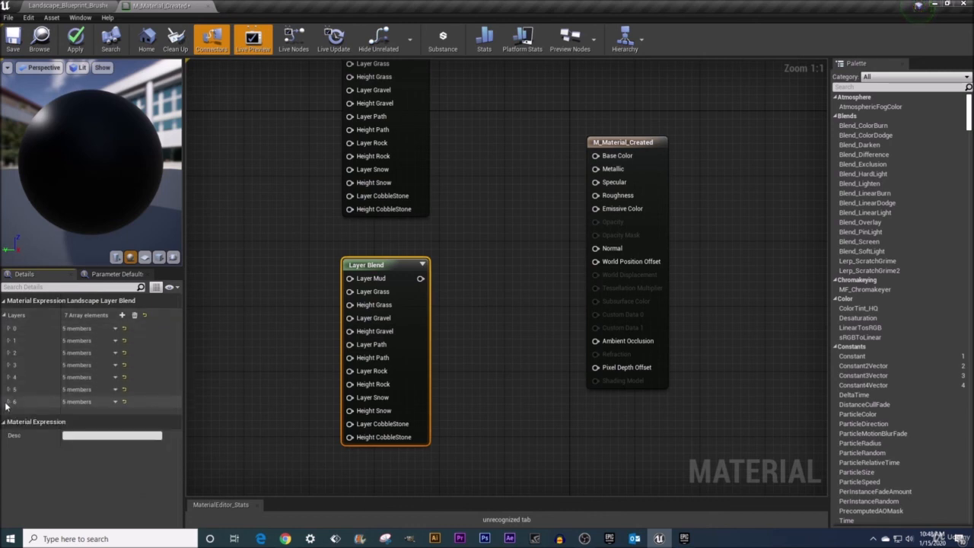
Move the CobbleStone layer to the start of the lower Layer Blend node's layer order and back to the end.
left_click_drag(4, 408, 4, 335)
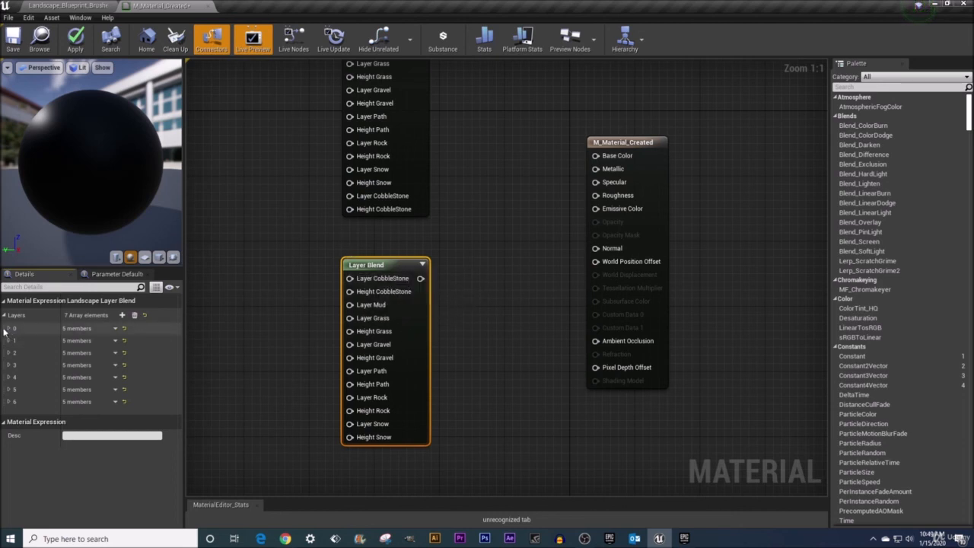
left_click_drag(4, 330, 7, 415)
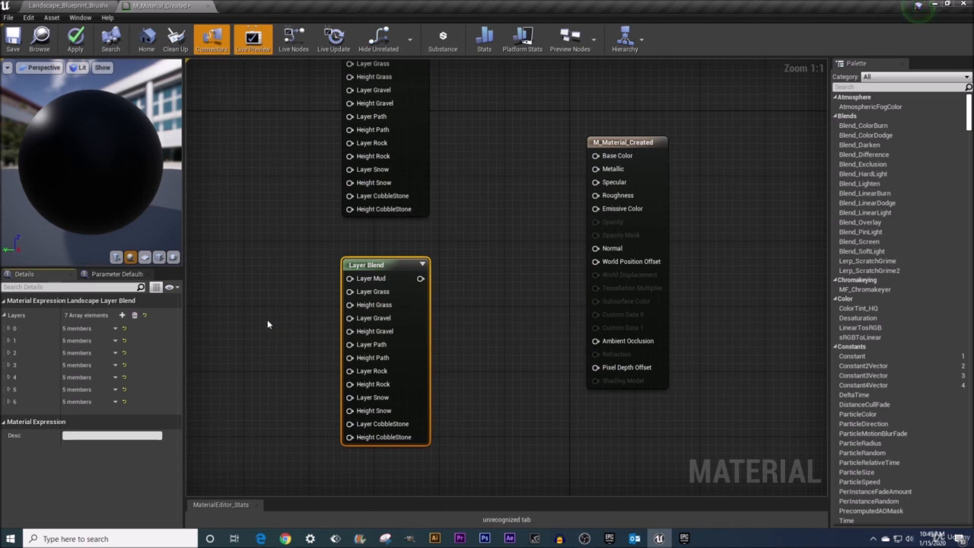
Save the M_Material_Created material.
left_click(13, 42)
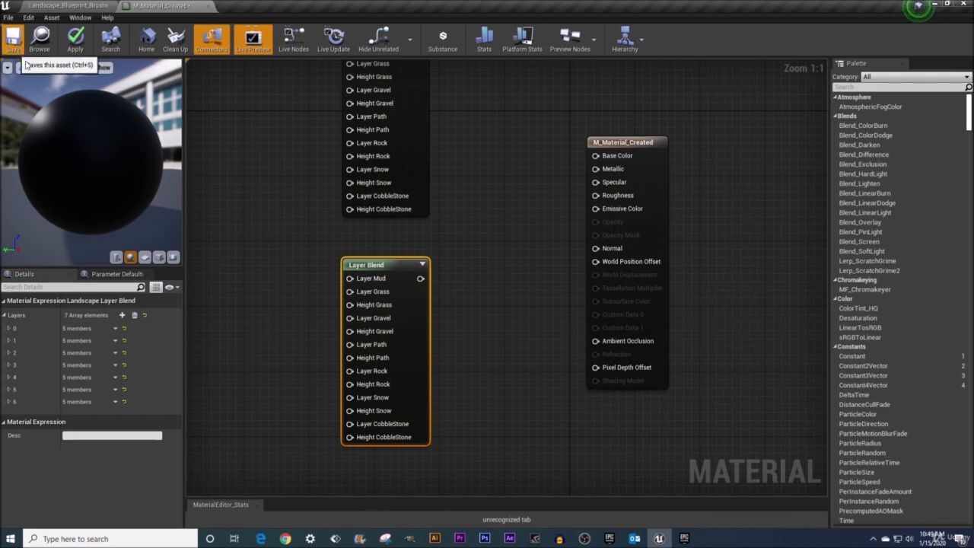